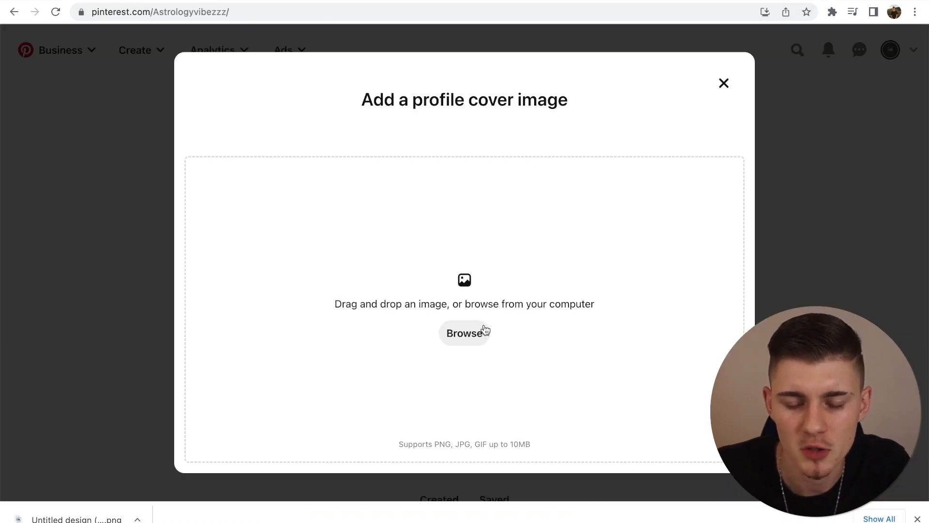
Upload "Untitled design (2).png" from the Desktop as the profile cover image and check it on the profile.
click(483, 331)
click(250, 365)
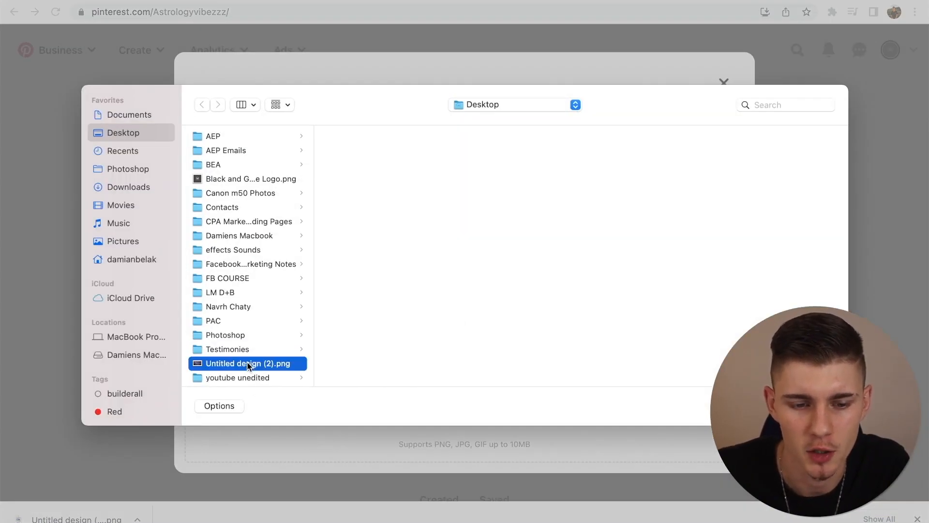
click(818, 406)
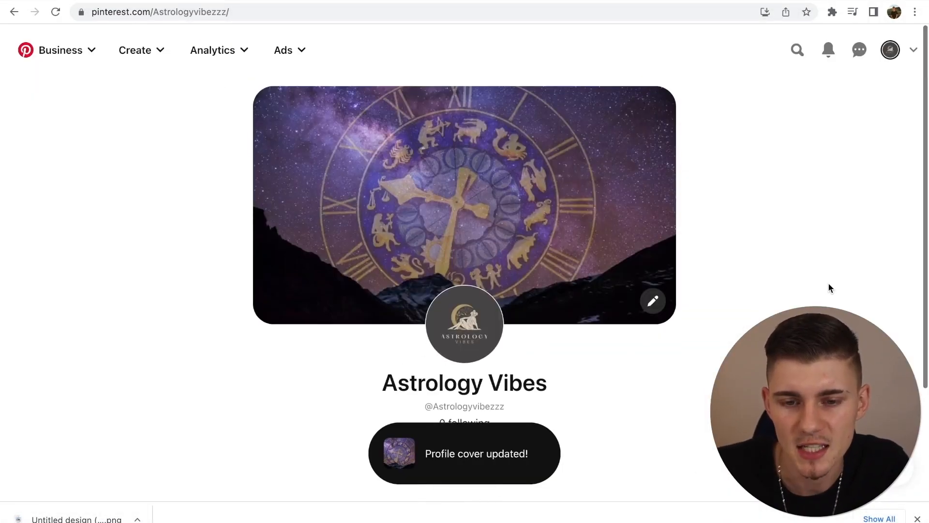
scroll(829, 288, down, 3)
scroll(676, 303, up, 3)
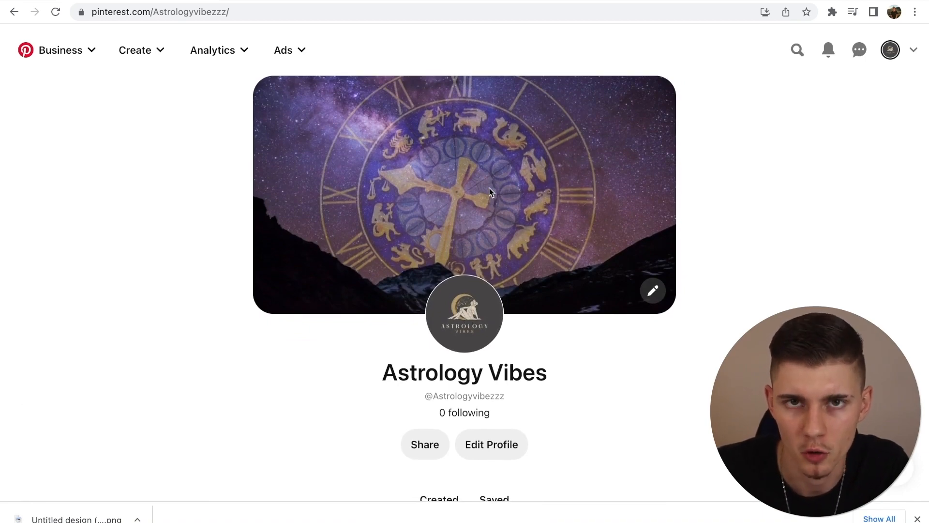
Open the Astrology Vibes profile for editing and go to its empty About text.
scroll(589, 313, down, 3)
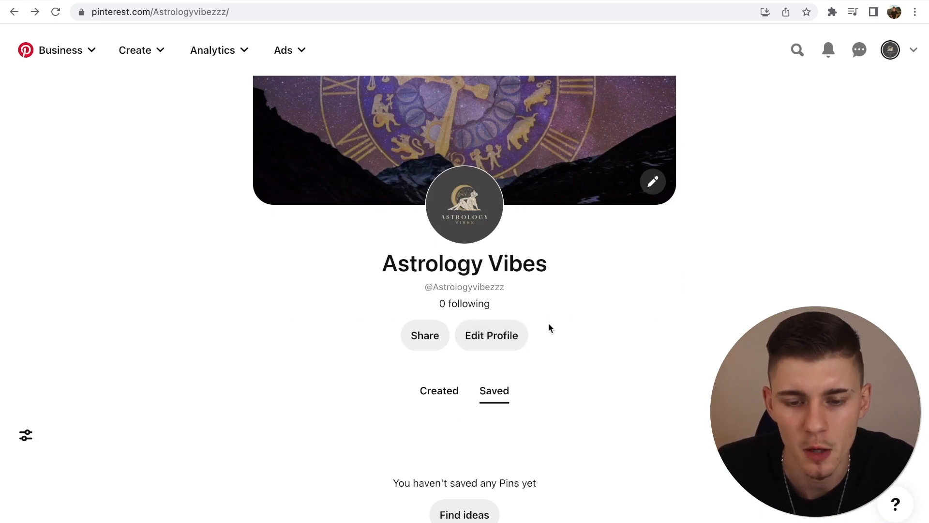
click(499, 336)
scroll(313, 332, down, 2)
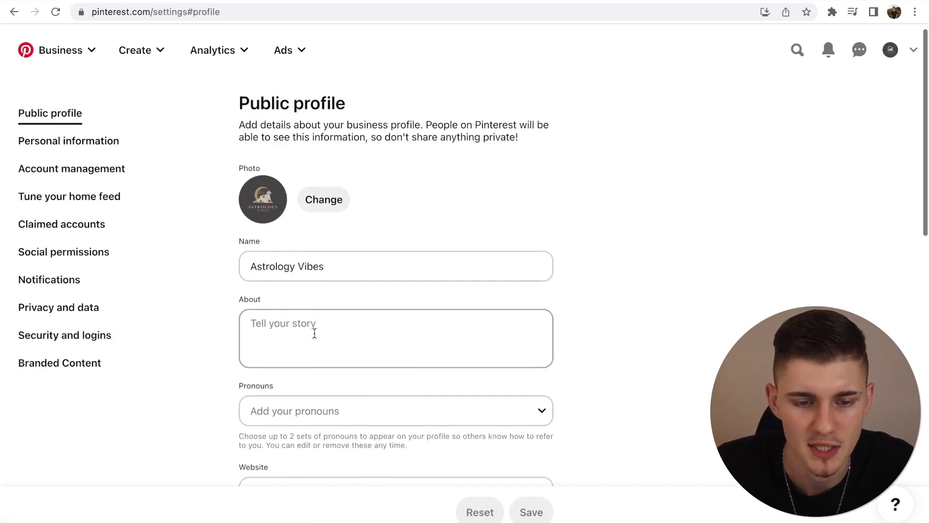
click(310, 295)
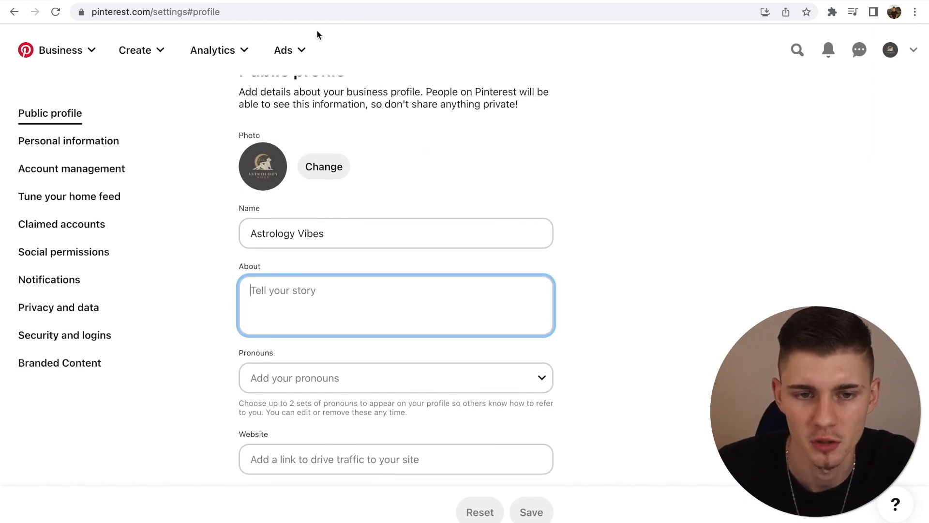
In the other Pinterest page, search for "astrology" and choose the "astrology signs" suggestion.
click(314, 3)
click(797, 50)
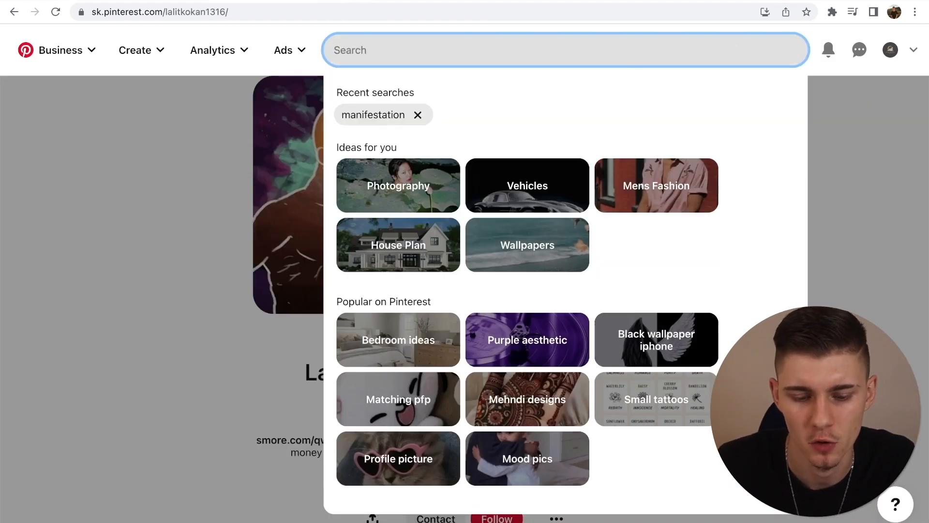
text(astrology)
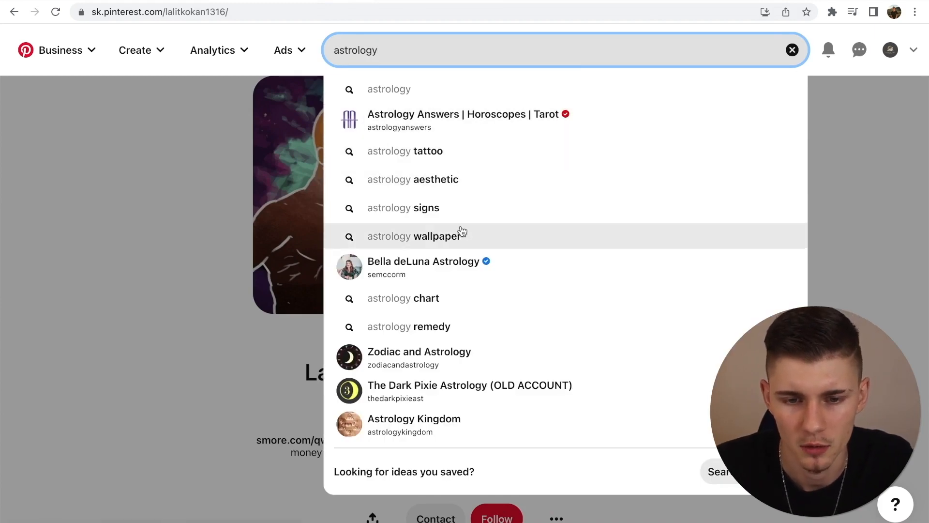
click(438, 217)
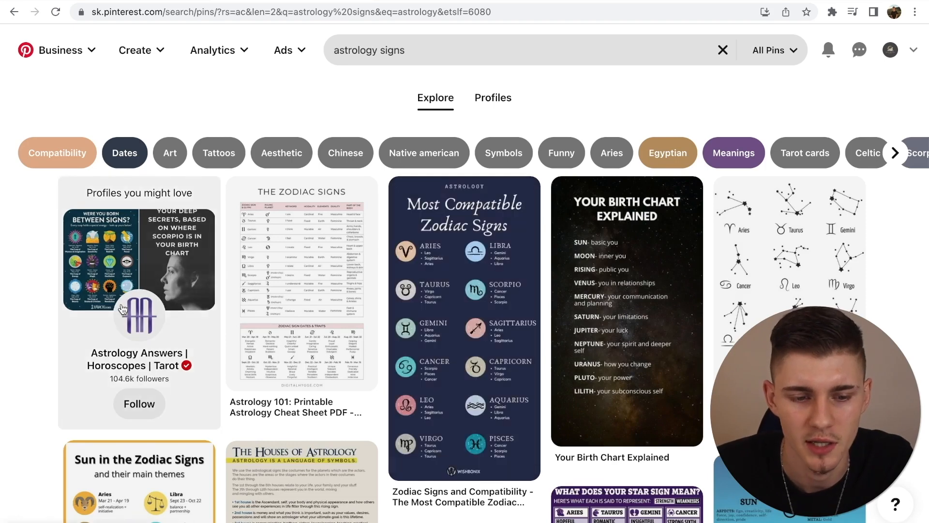
Open the "Your Birth Chart Explained" pin and visit its uploader's profile to view the bio.
click(621, 310)
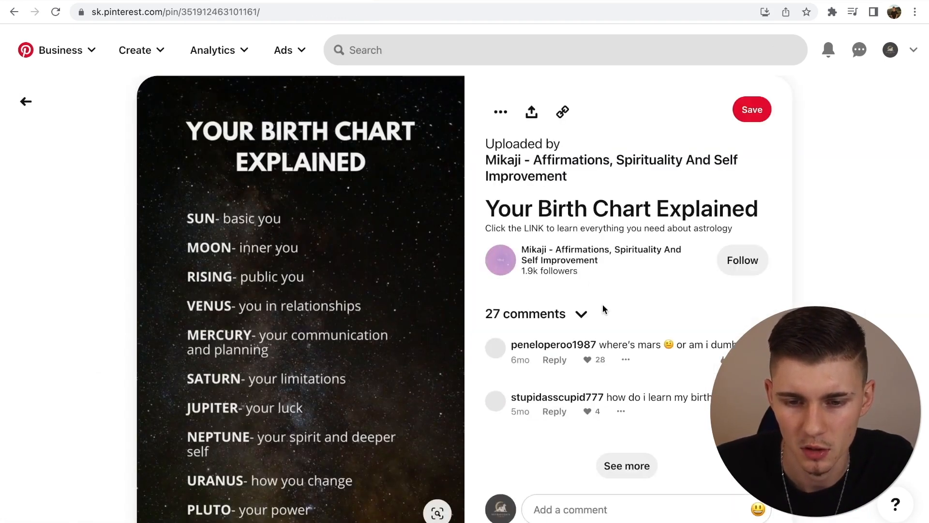
click(570, 251)
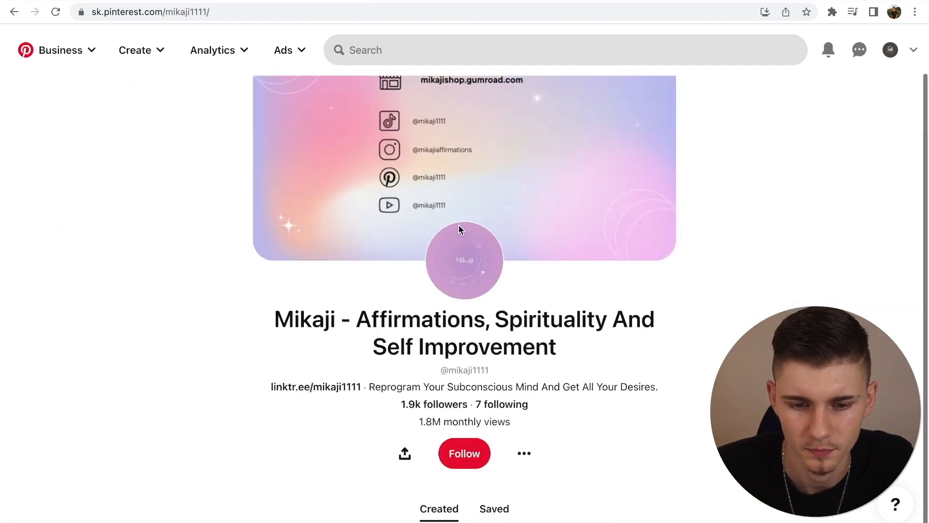
scroll(458, 224, down, 2)
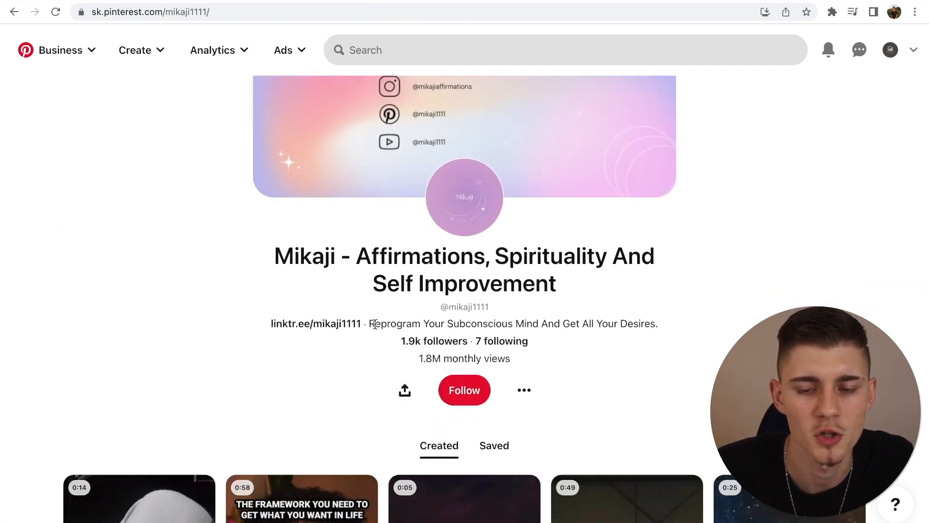
Copy the bio "Reprogram Your Subconscious Mind And Get All Your Desires." into the own profile's About field and save.
drag(624, 324, 413, 326)
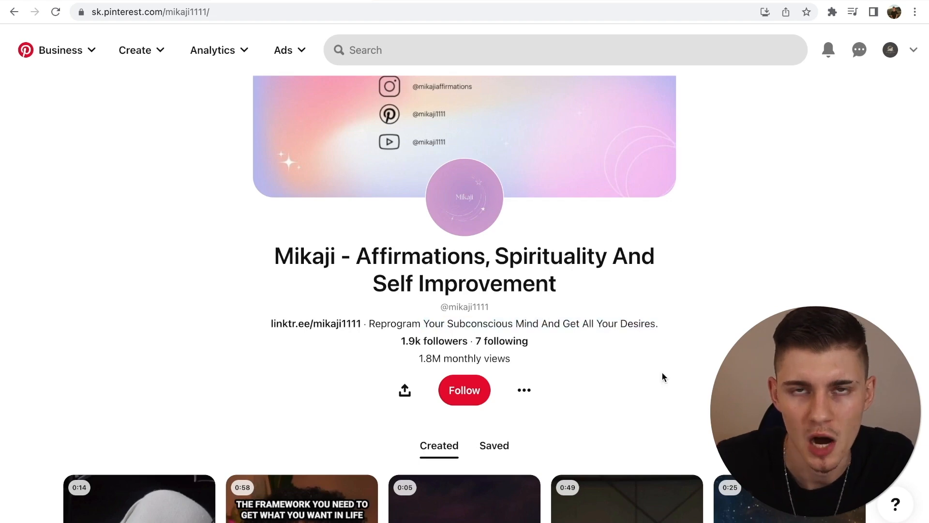
drag(671, 321, 373, 320)
click(658, 323)
triple_click(371, 323)
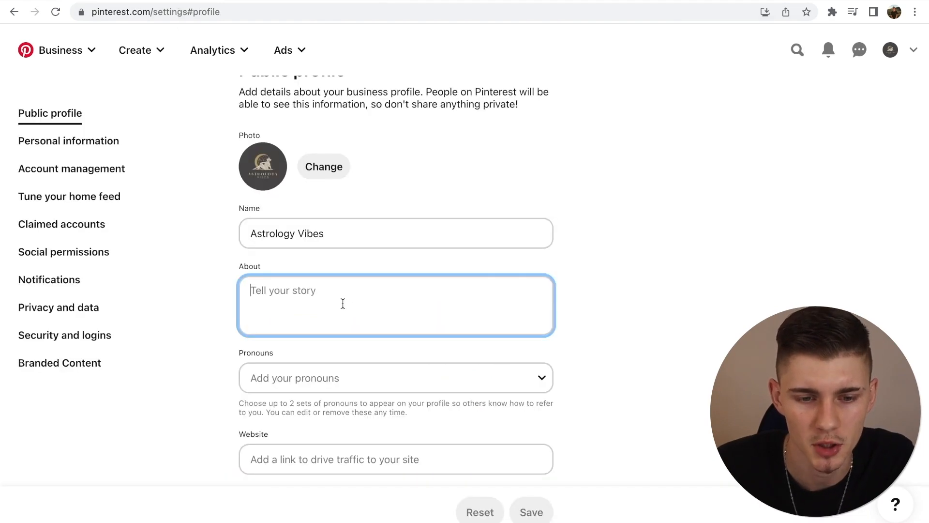
text(Reprogram Your Subconscious Mind And Get All Your Desires.)
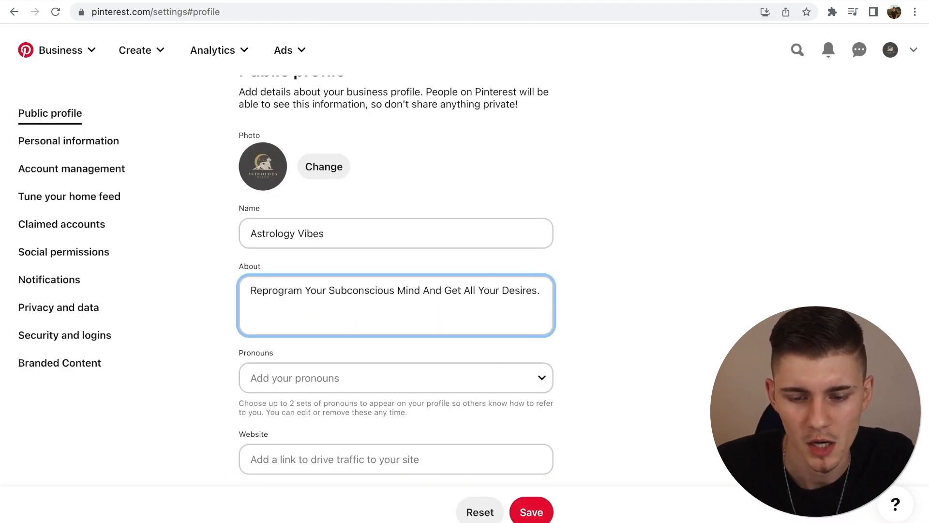
click(532, 512)
Review the remaining public profile fields, including website, username, contact details and address.
scroll(684, 243, down, 5)
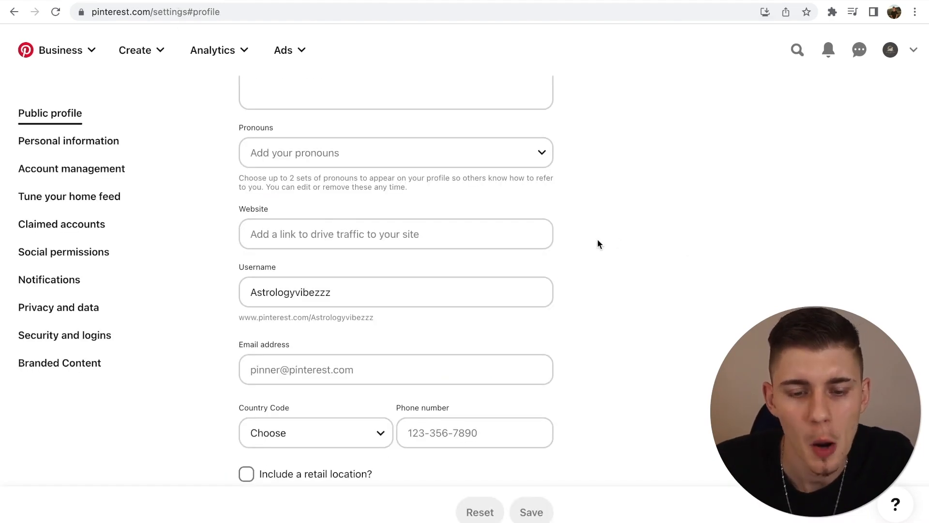
scroll(598, 241, down, 2)
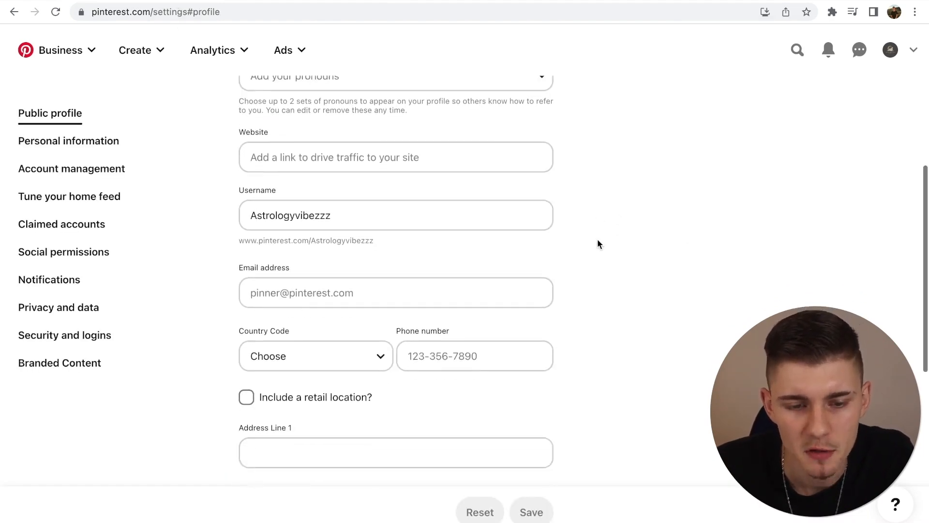
scroll(598, 243, down, 2)
scroll(631, 233, down, 5)
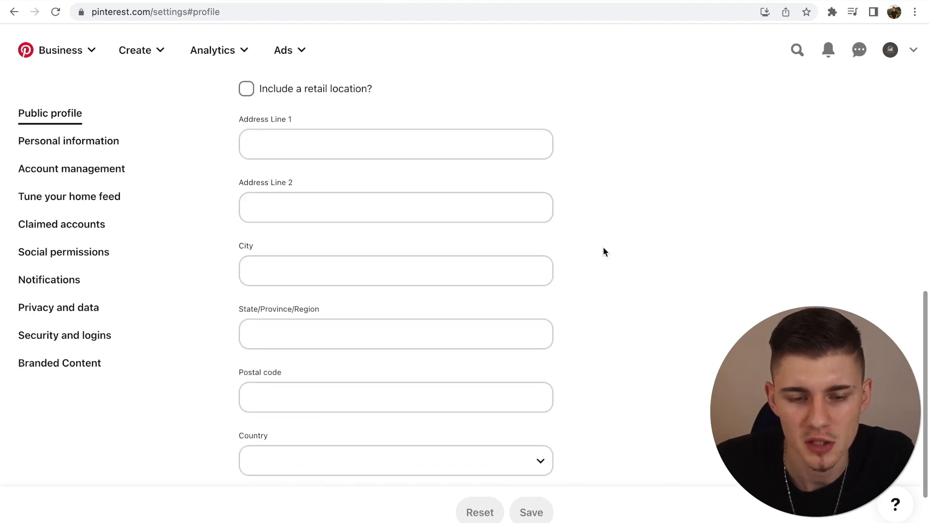
scroll(610, 260, up, 10)
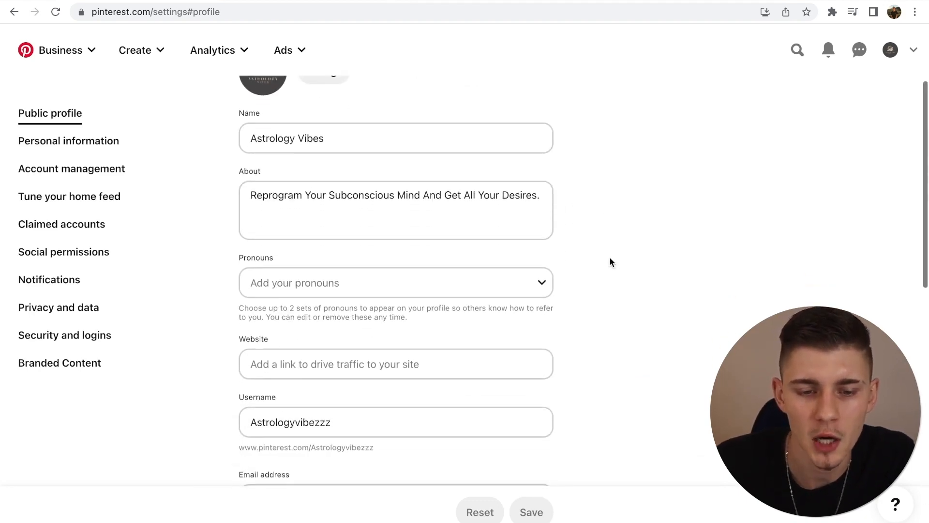
scroll(610, 262, down, 2)
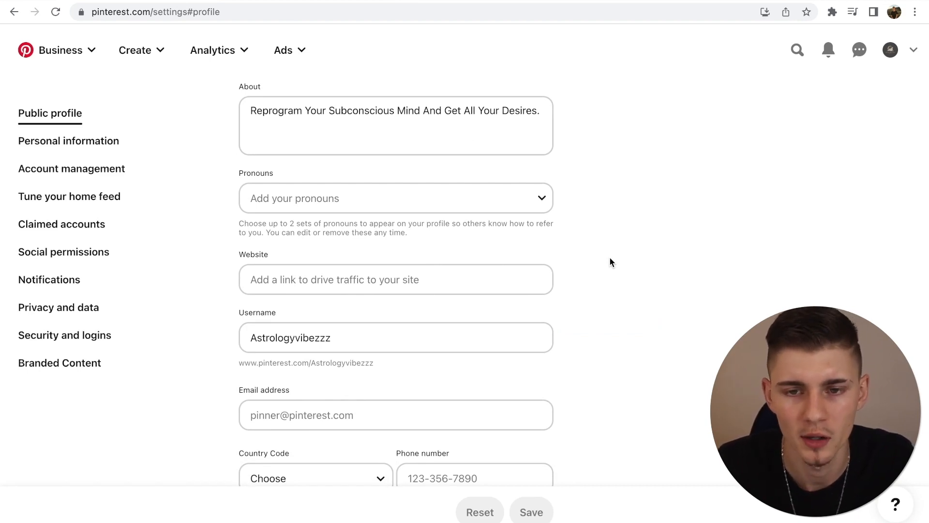
Return to the Mikaji profile, open its linktr.ee/mikaji1111 link and examine the offers listed there.
click(615, 1)
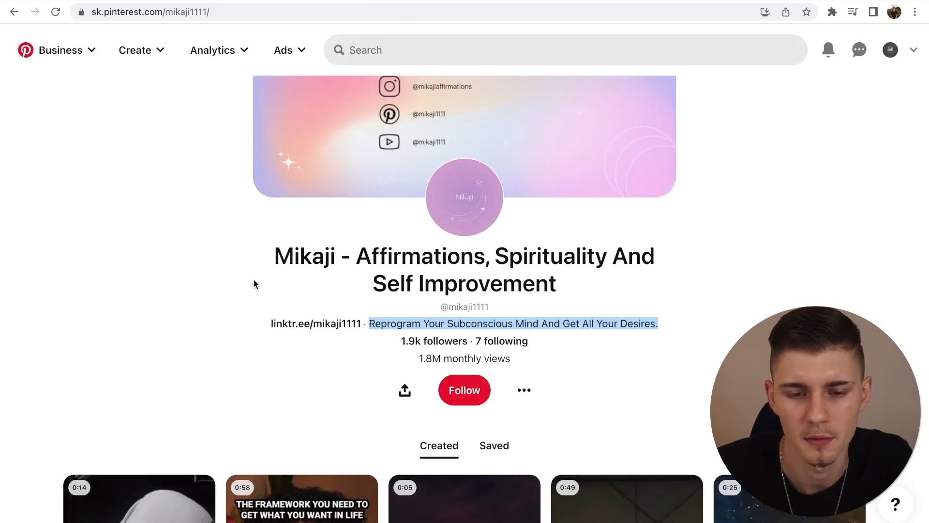
click(253, 281)
click(306, 328)
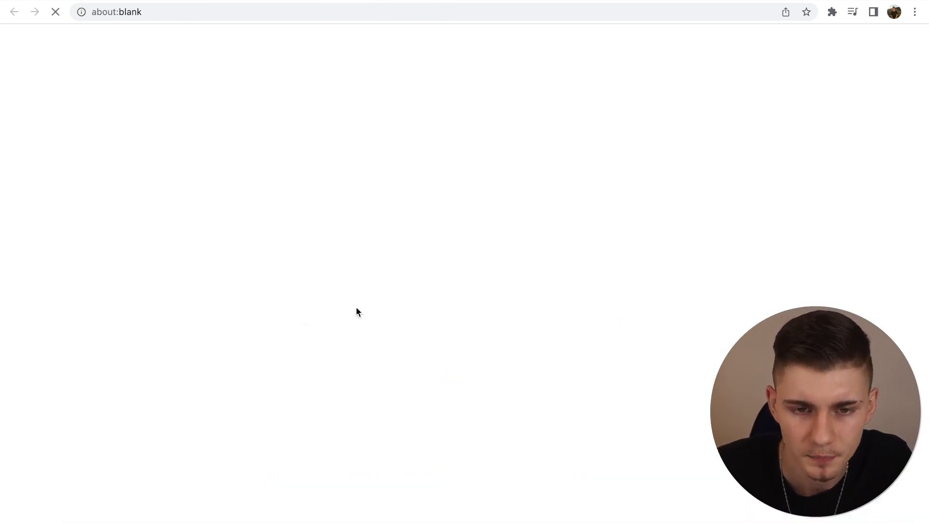
scroll(431, 181, down, 2)
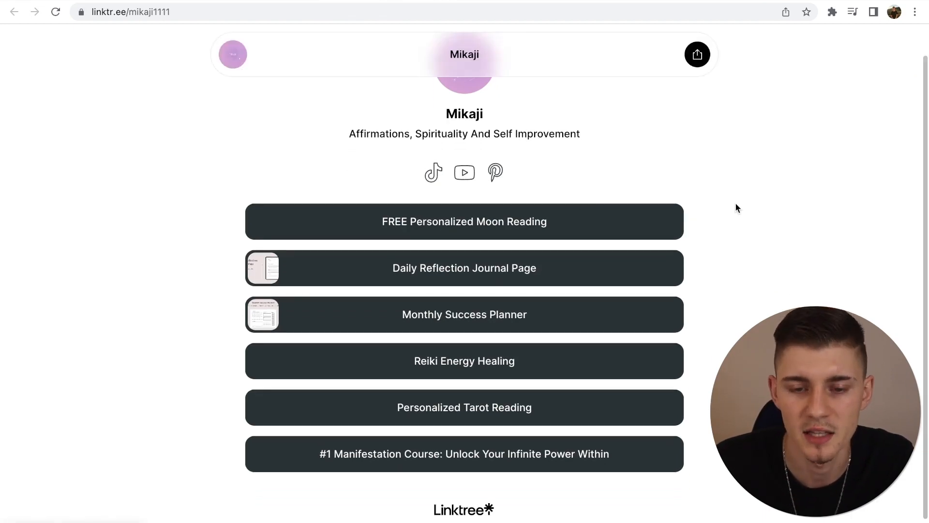
scroll(523, 152, up, 1)
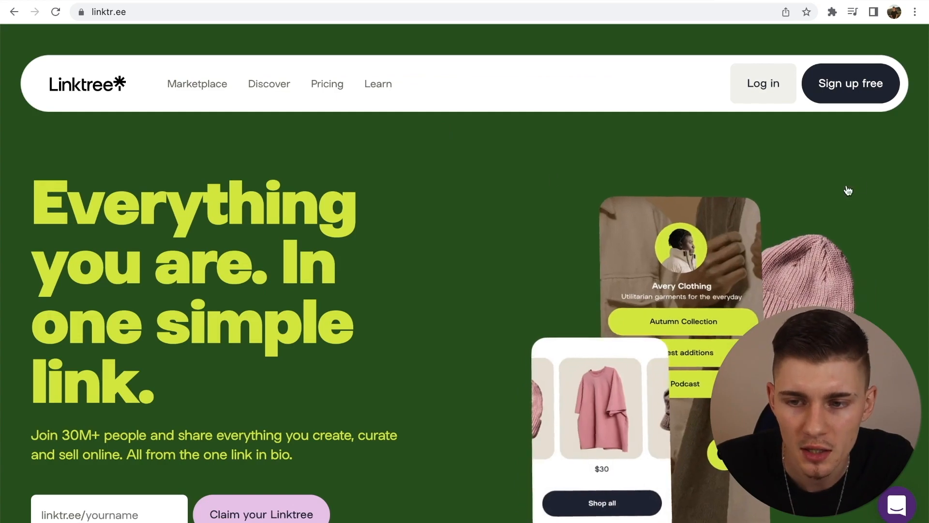
Log in to Linktree and open the Appearance settings.
click(772, 98)
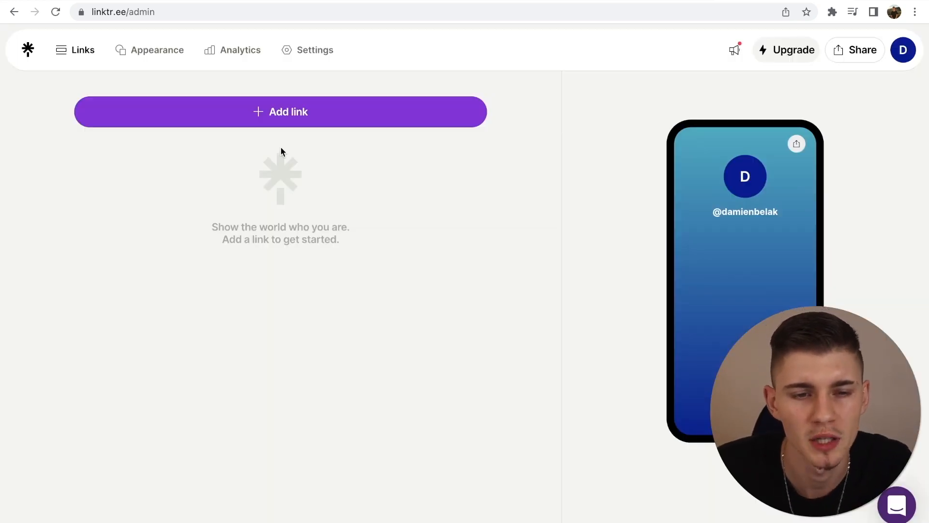
click(161, 55)
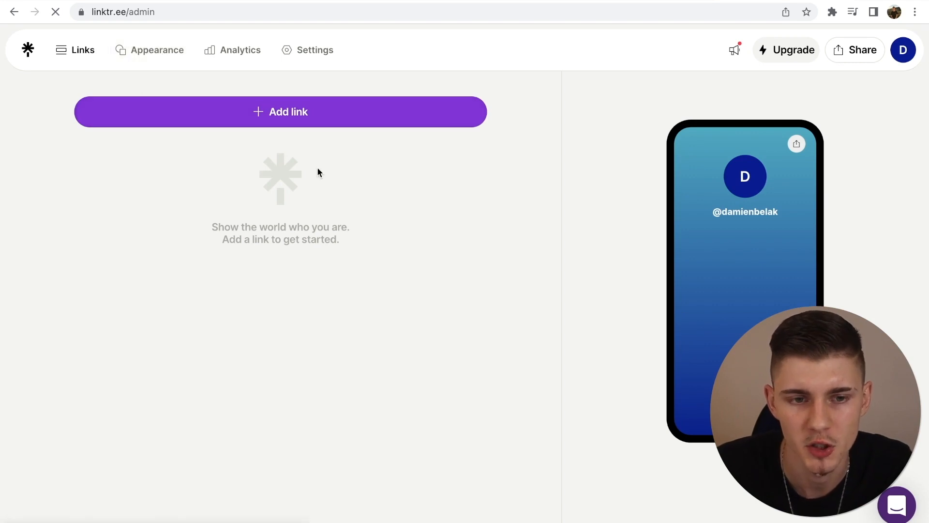
click(167, 54)
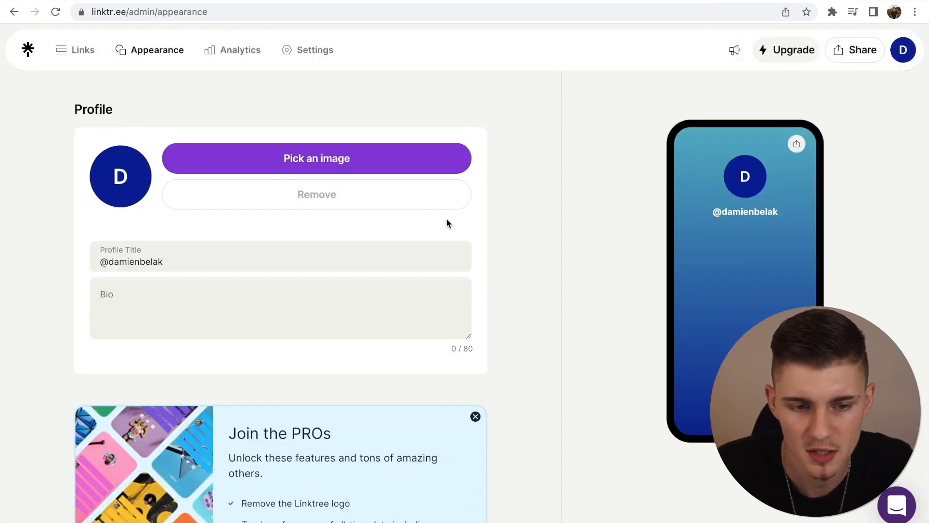
drag(211, 262, 113, 257)
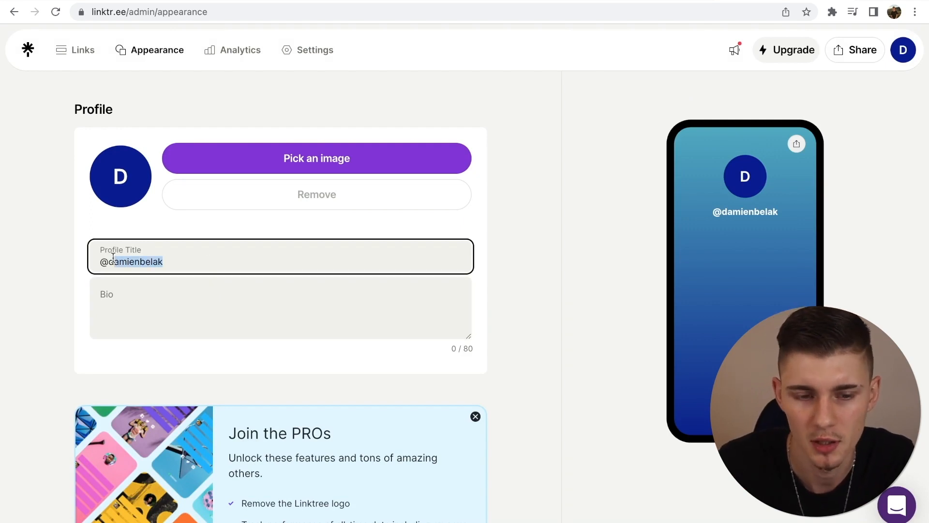
text(astrologyvibes)
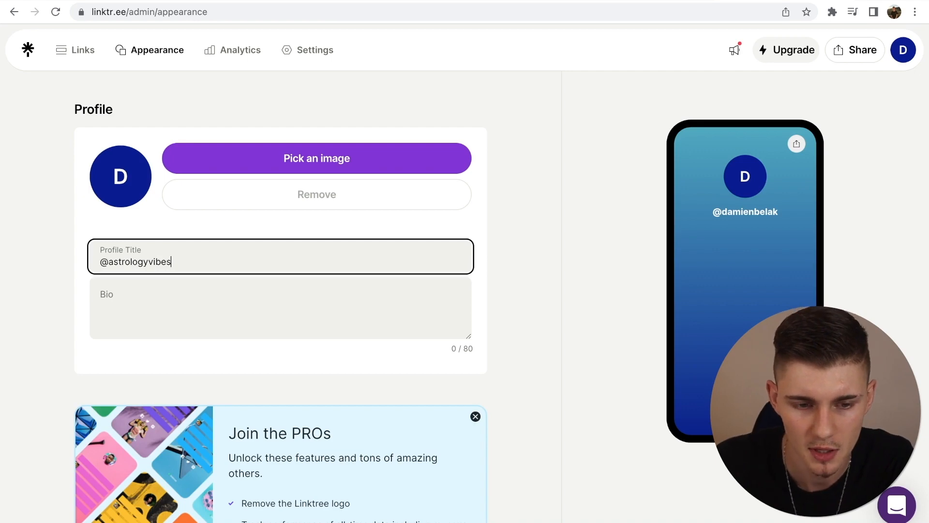
click(202, 313)
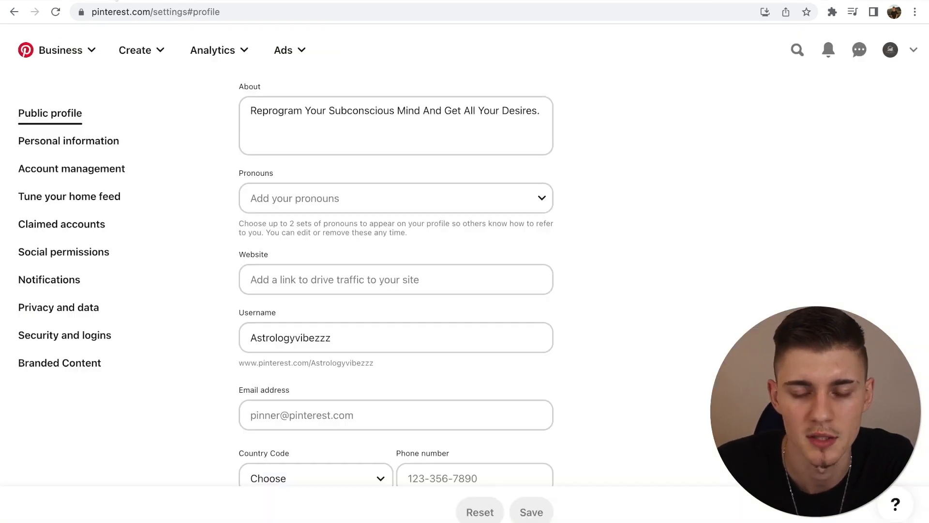
triple_click(397, 115)
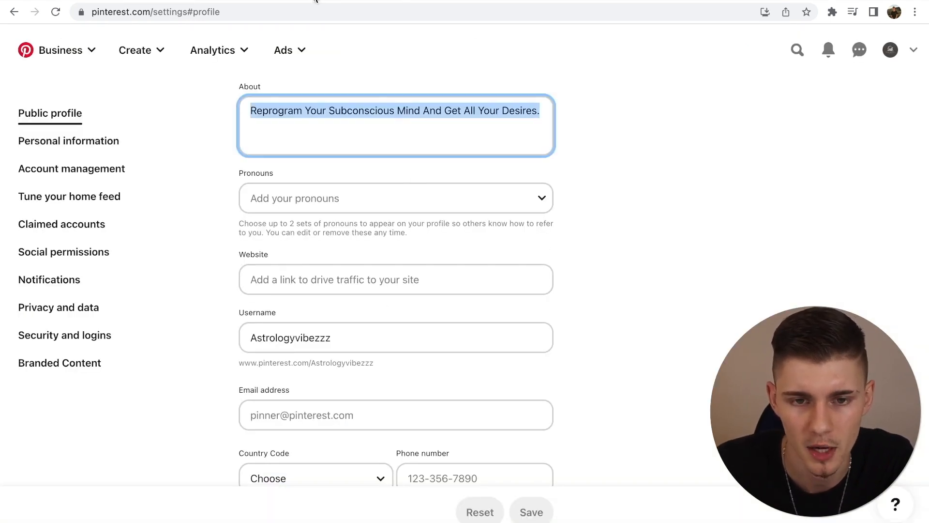
key(ctrl+c)
key(ctrl+v)
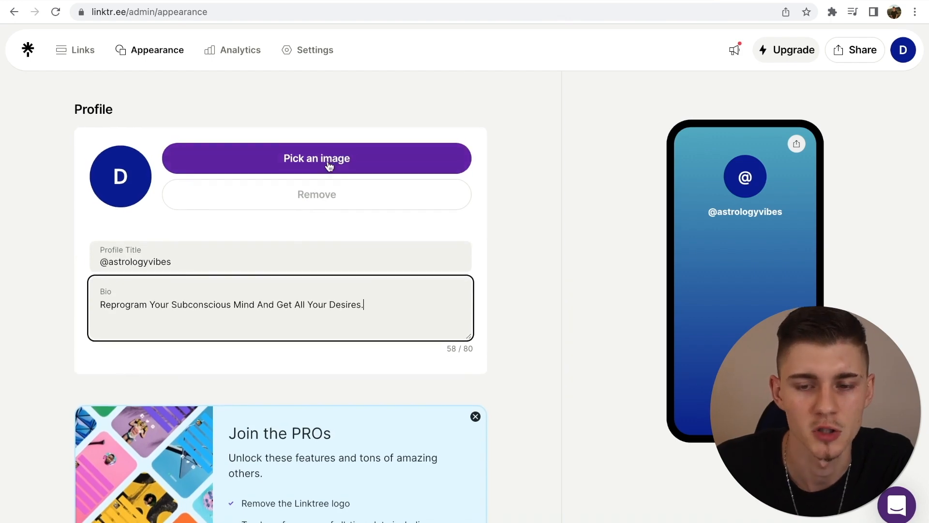
Upload the logo file "Black and G...e Logo.png" from the Desktop as the Linktree profile image.
click(328, 160)
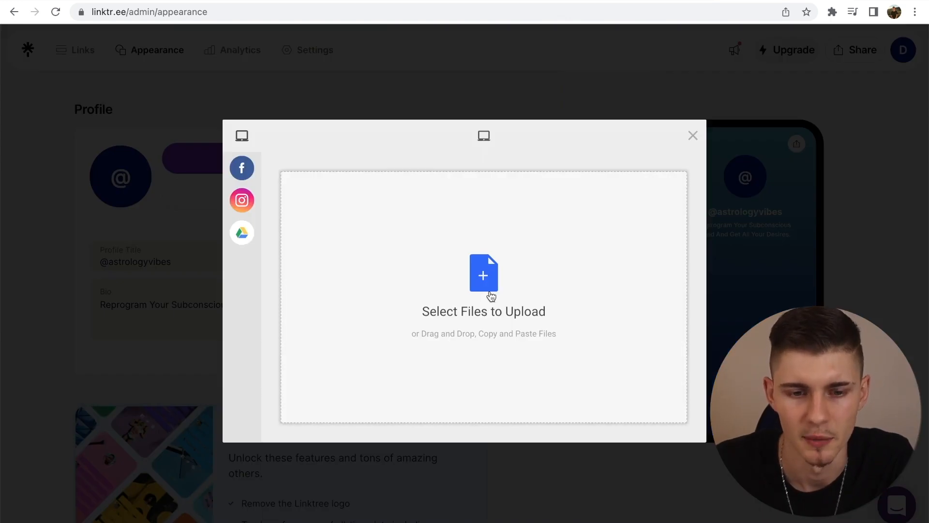
click(492, 293)
double_click(228, 179)
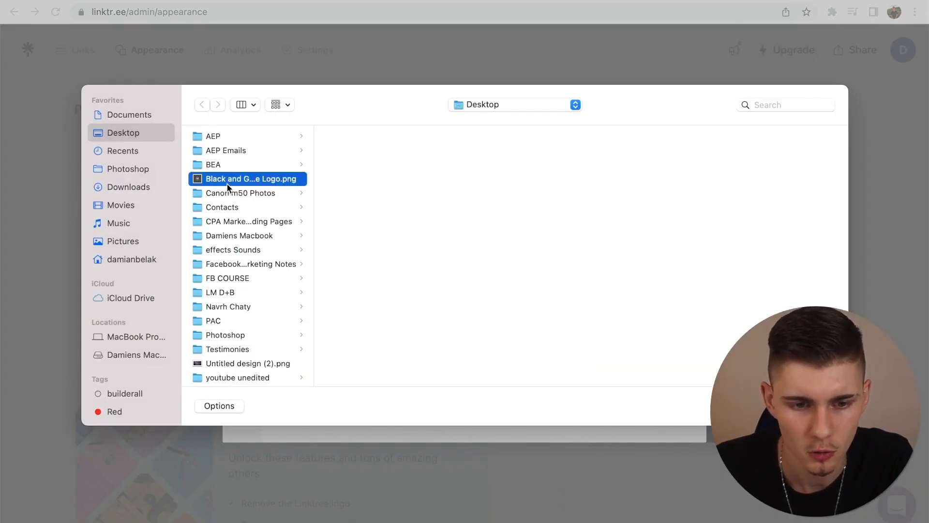
click(671, 426)
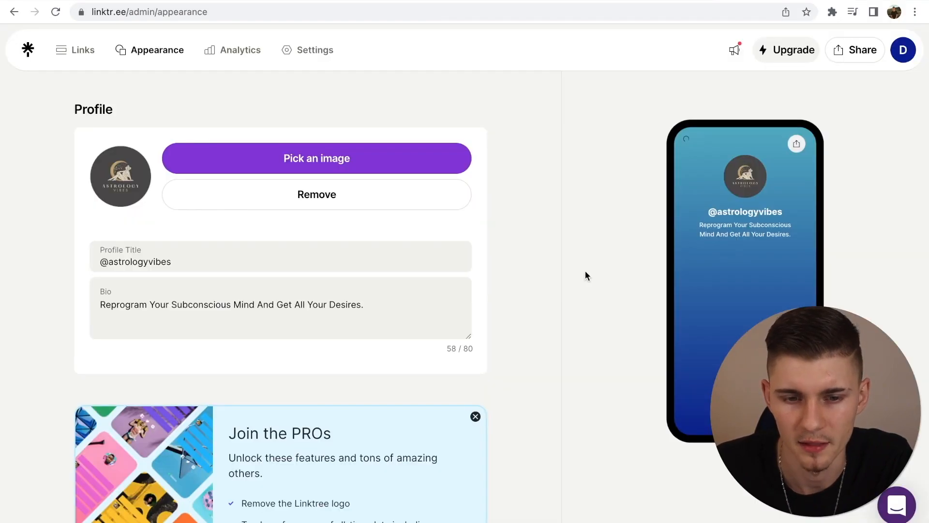
scroll(671, 224, down, 3)
scroll(671, 224, down, 10)
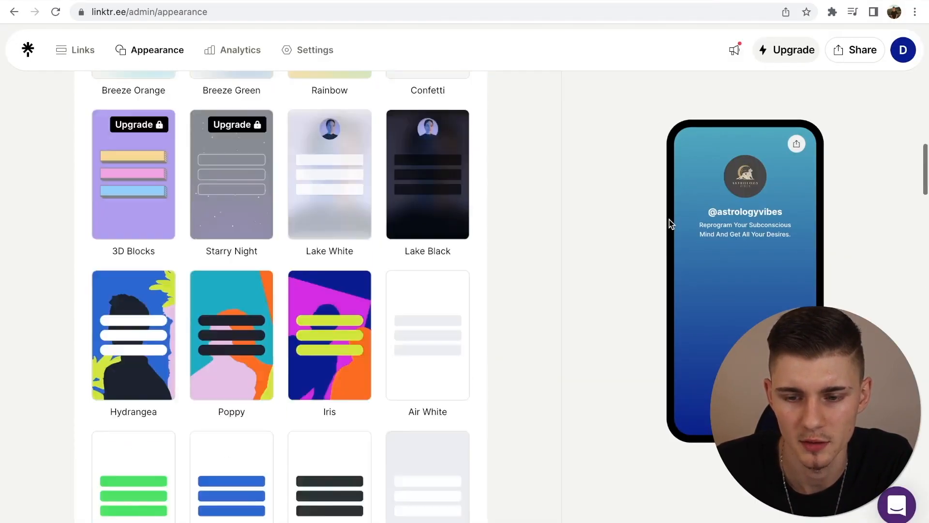
scroll(671, 223, up, 12)
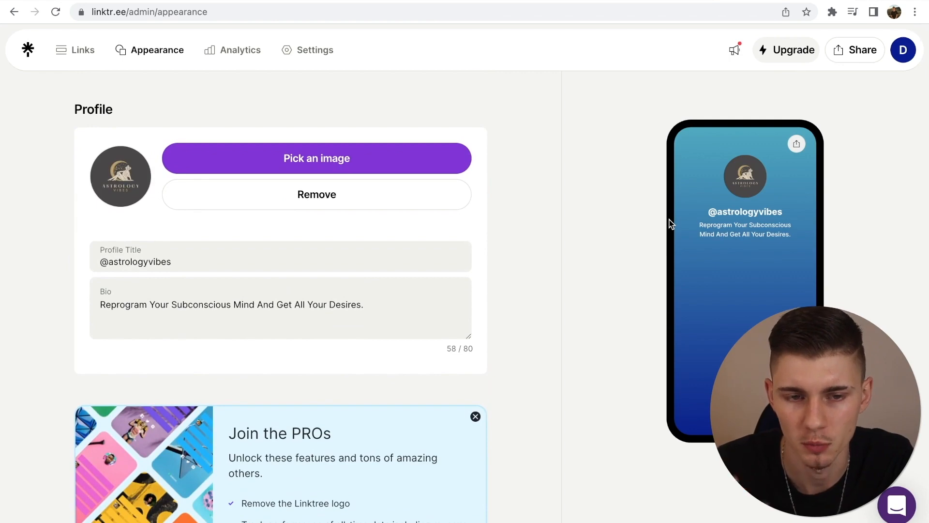
scroll(494, 202, down, 10)
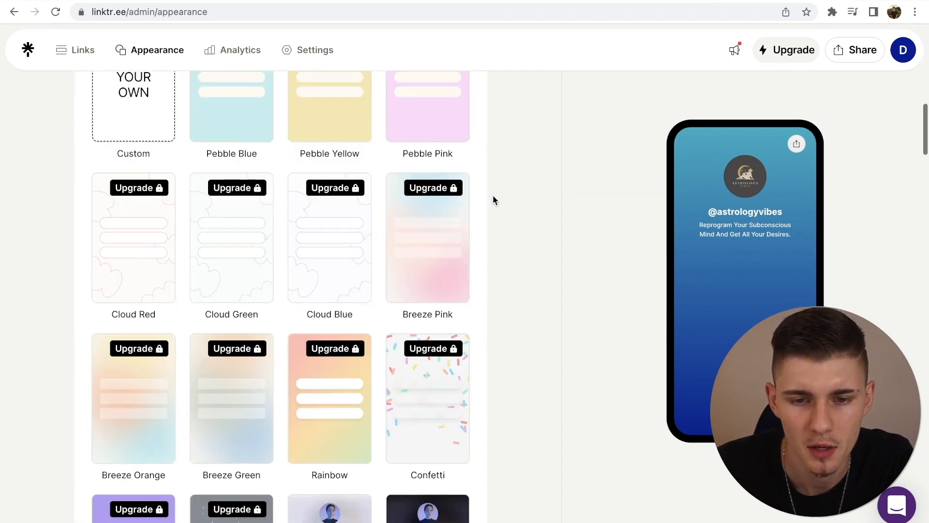
click(406, 190)
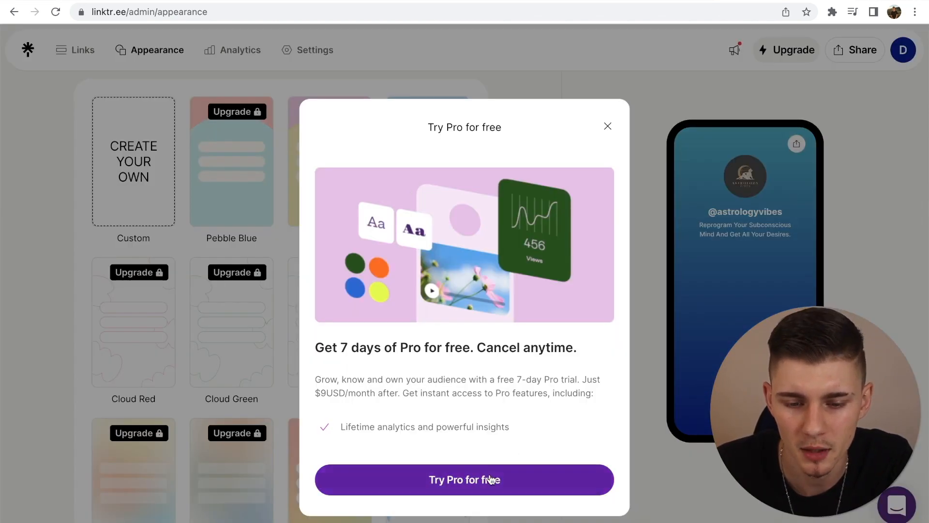
click(609, 129)
Apply the Lake Black theme to the Linktree page.
scroll(382, 251, down, 8)
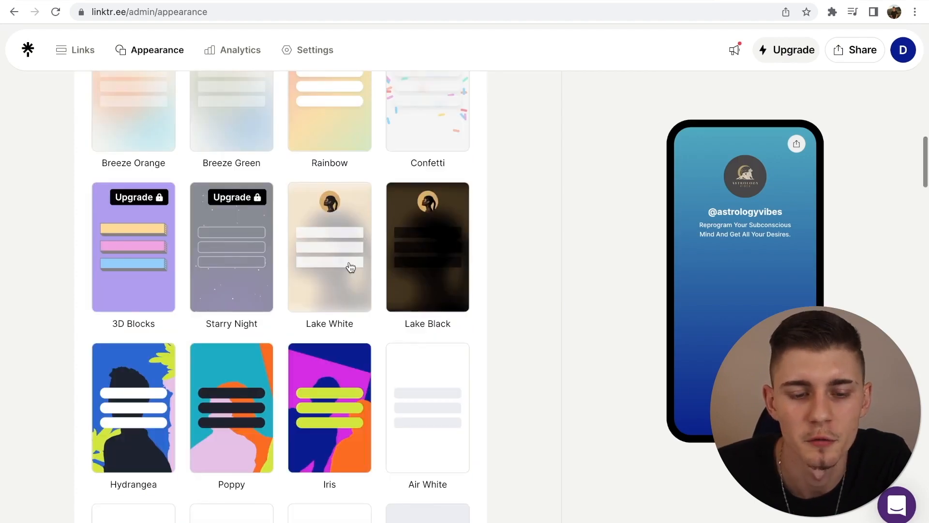
scroll(346, 252, down, 1)
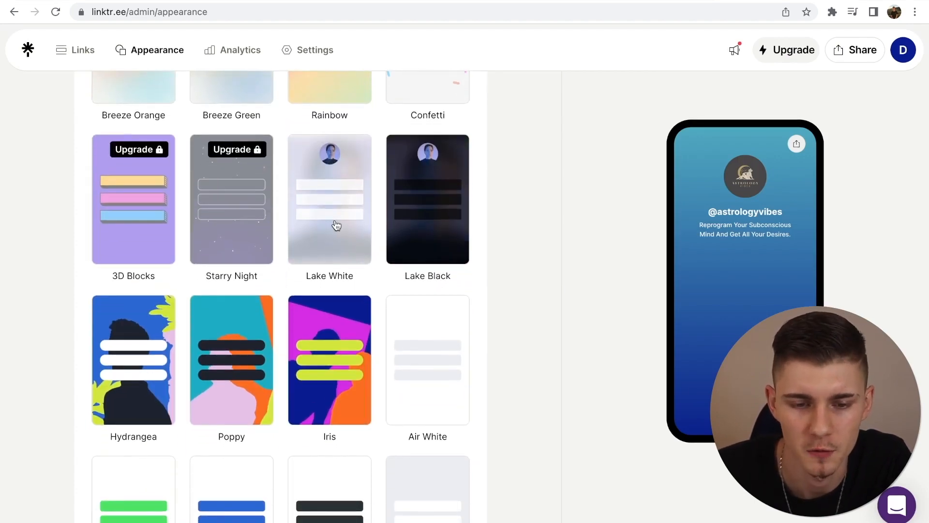
click(336, 225)
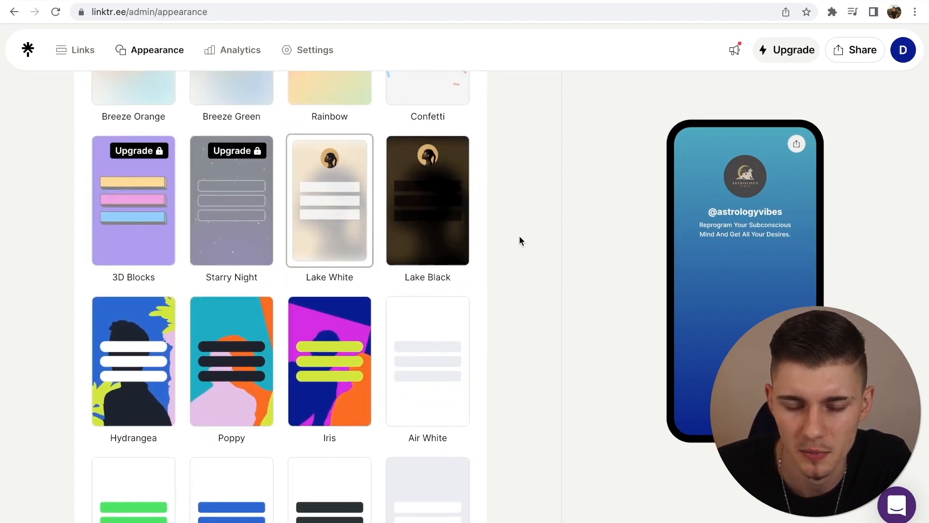
click(420, 212)
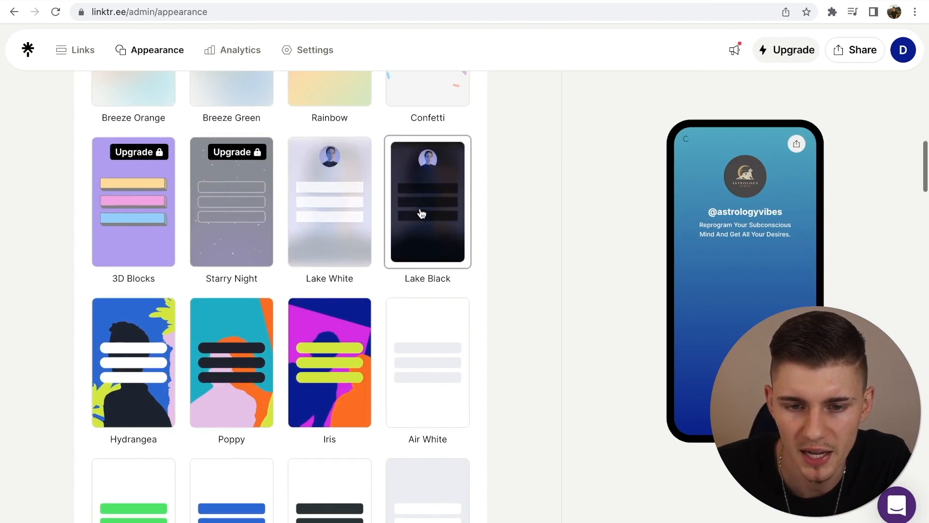
scroll(600, 285, up, 10)
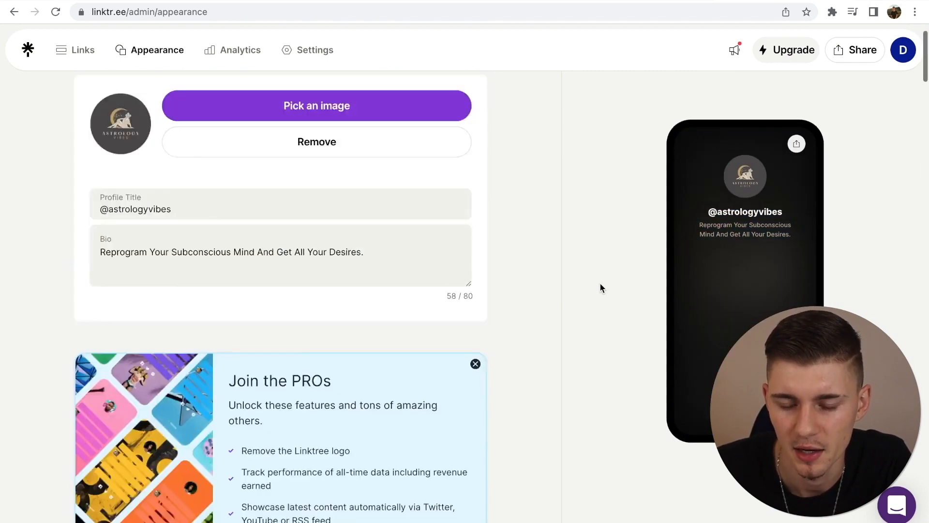
scroll(600, 287, up, 1)
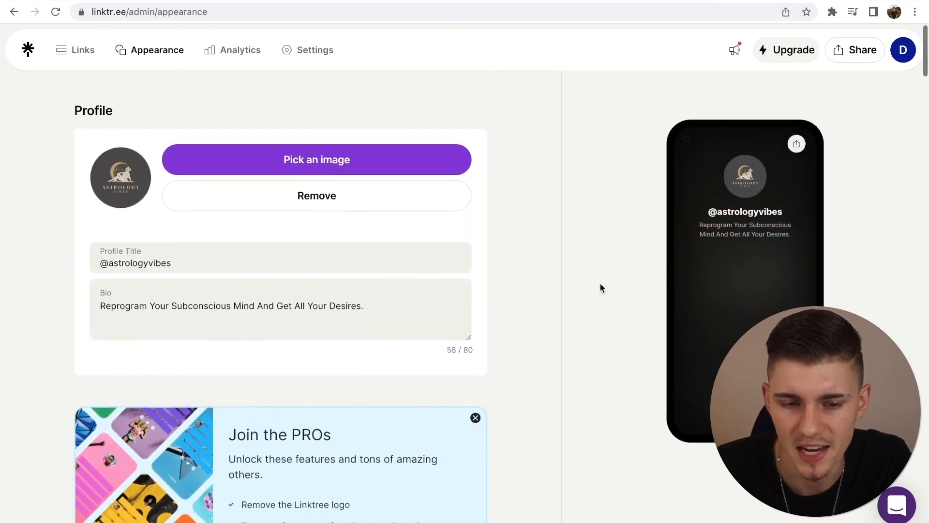
Add the ClickBank affiliate link ending in hop.clickbank.net/?tid=pinterest as a link on the Linktree page.
click(81, 55)
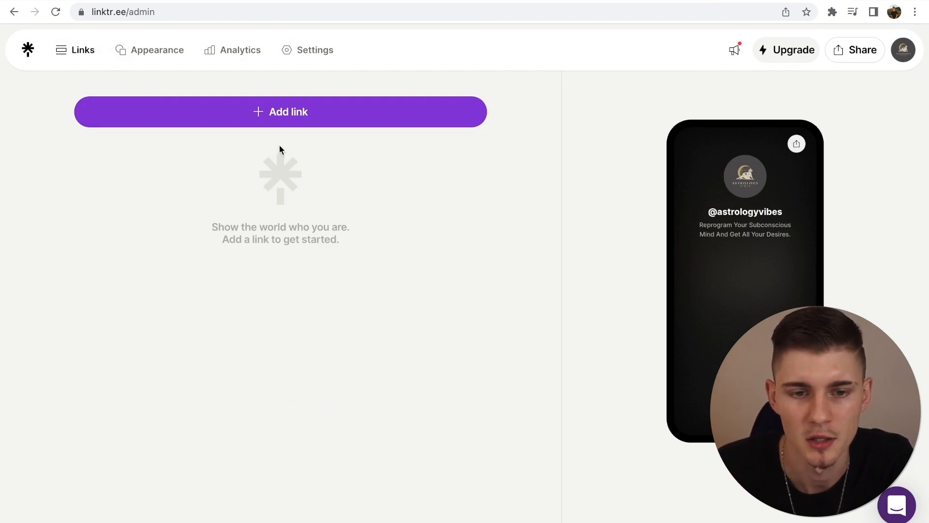
click(282, 125)
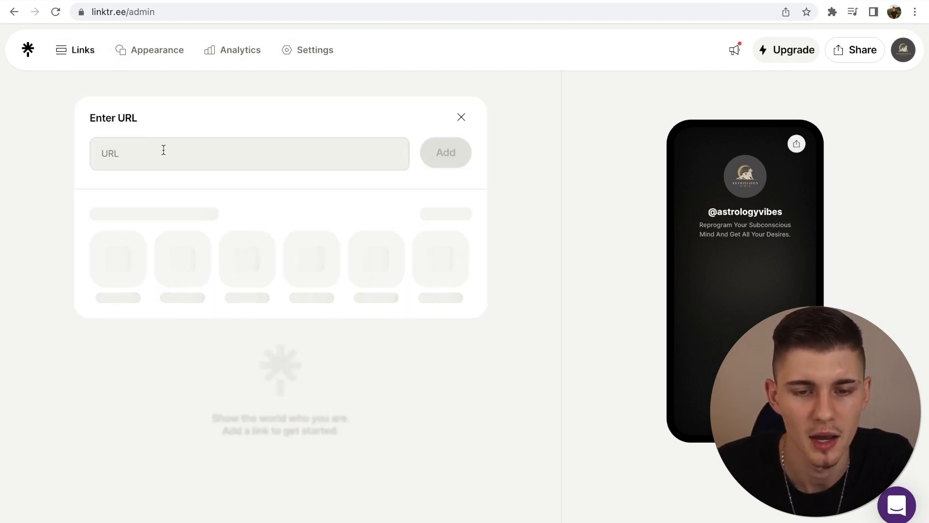
click(161, 150)
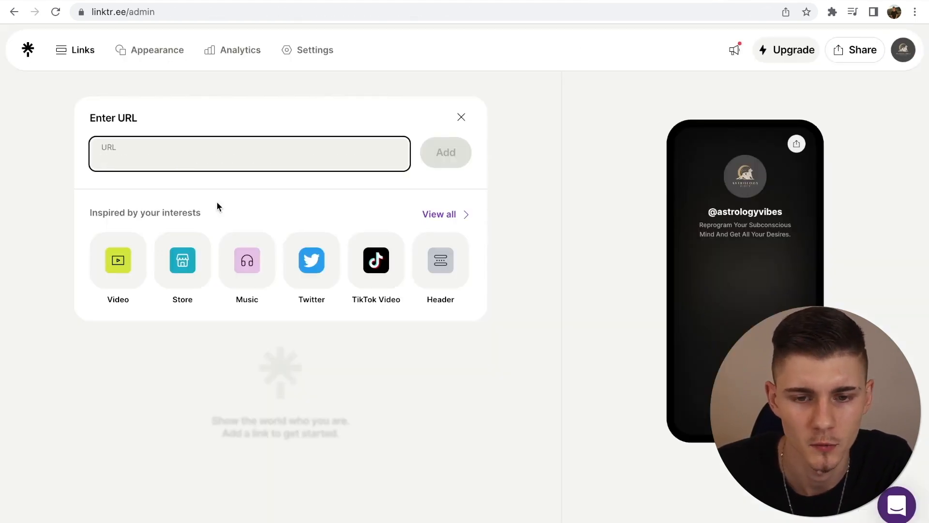
key(ctrl+v)
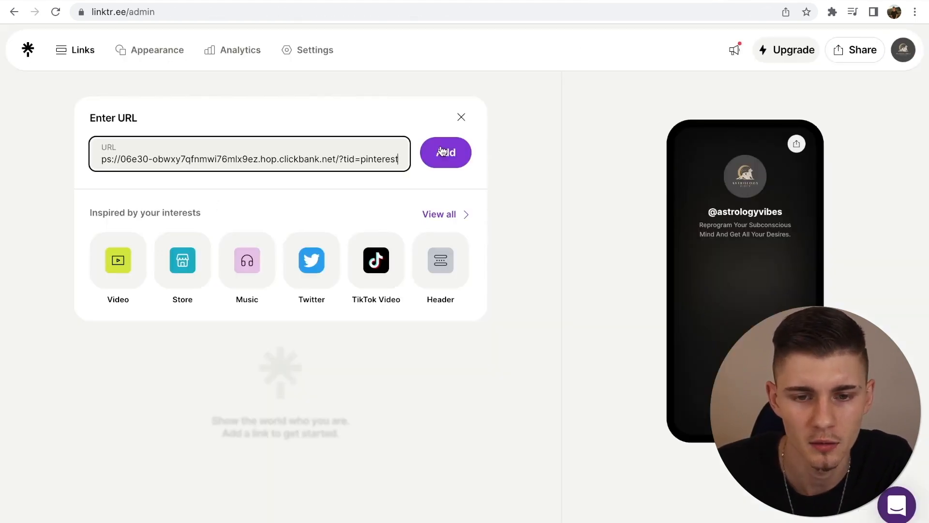
click(446, 161)
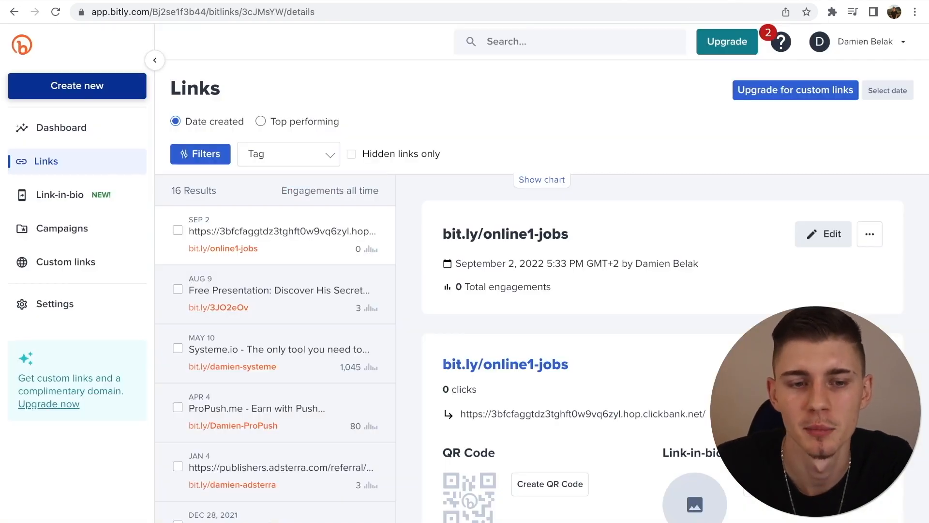
click(80, 90)
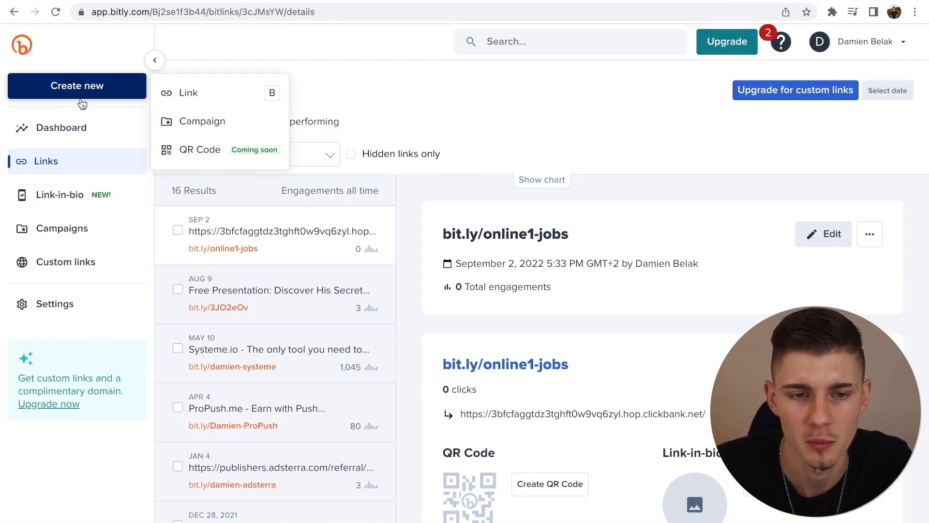
click(199, 99)
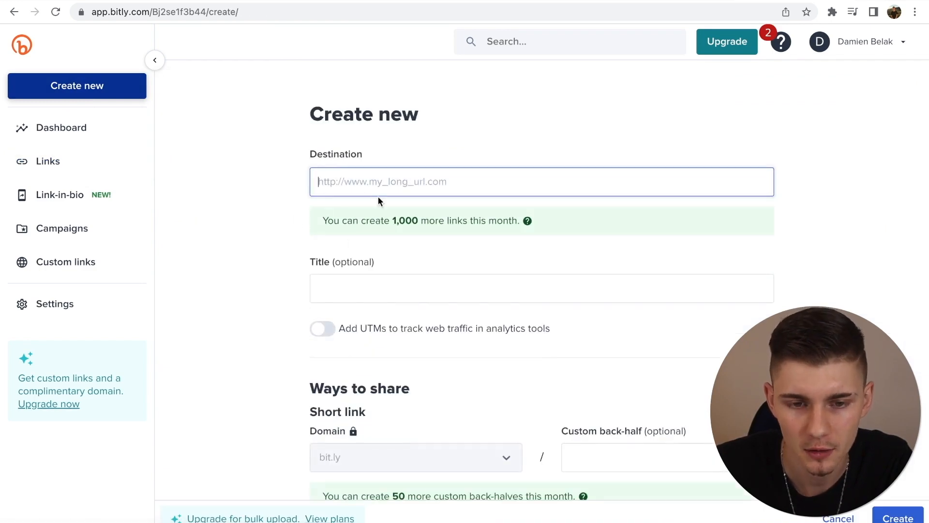
text(https://06e30-obwxy7qfnmwi76mlx9ez.hop.clickbank.net/?tid=pinterest)
click(248, 183)
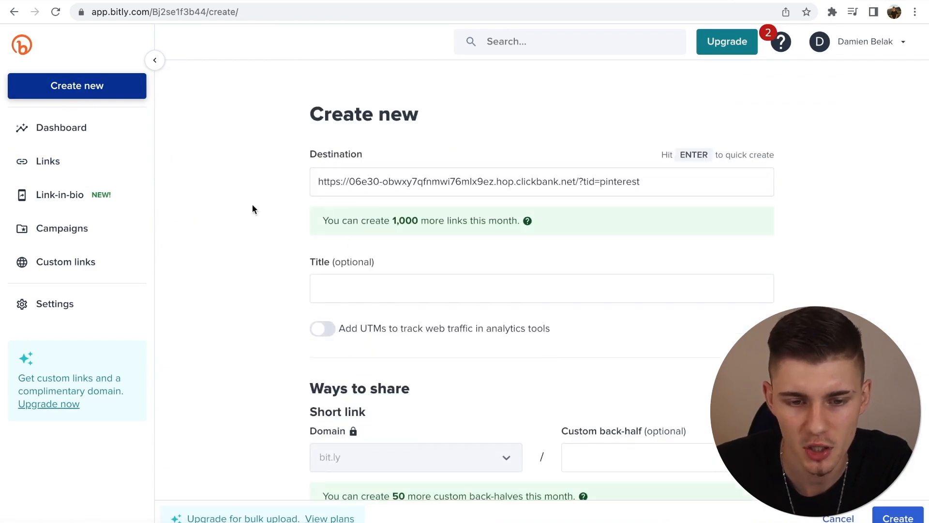
scroll(252, 204, down, 1)
click(898, 517)
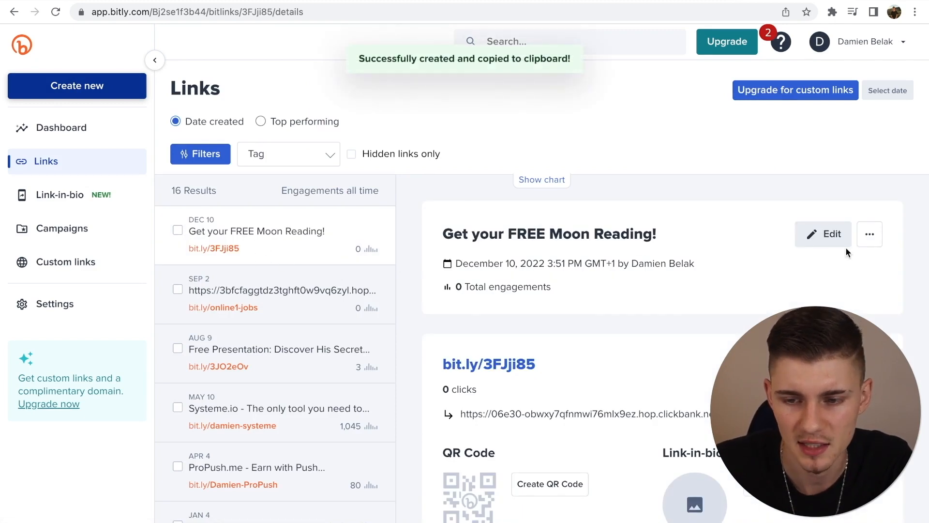
click(869, 234)
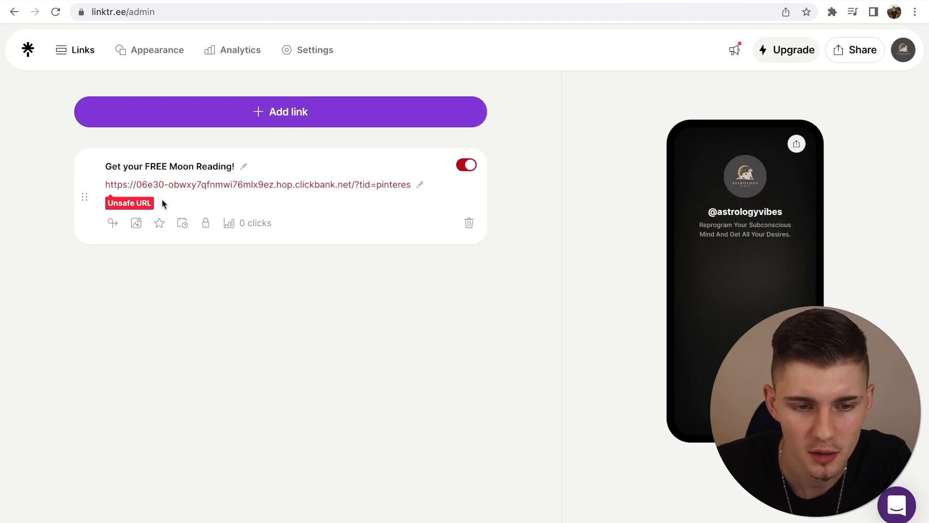
click(470, 223)
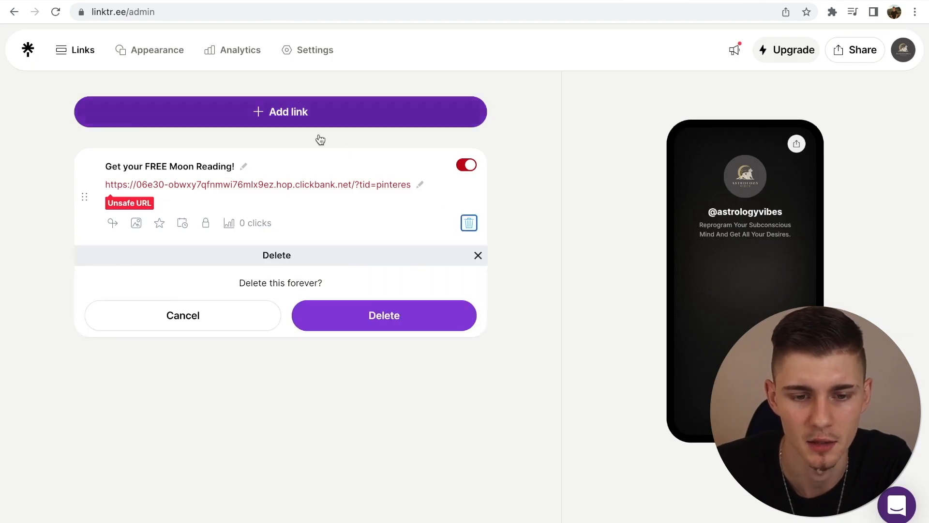
click(373, 323)
click(316, 112)
click(220, 166)
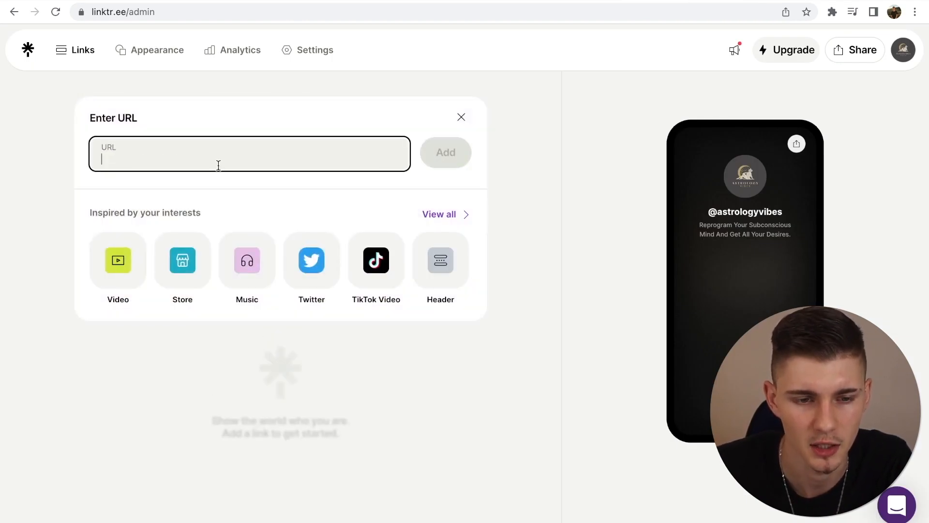
key(ctrl+v)
click(450, 159)
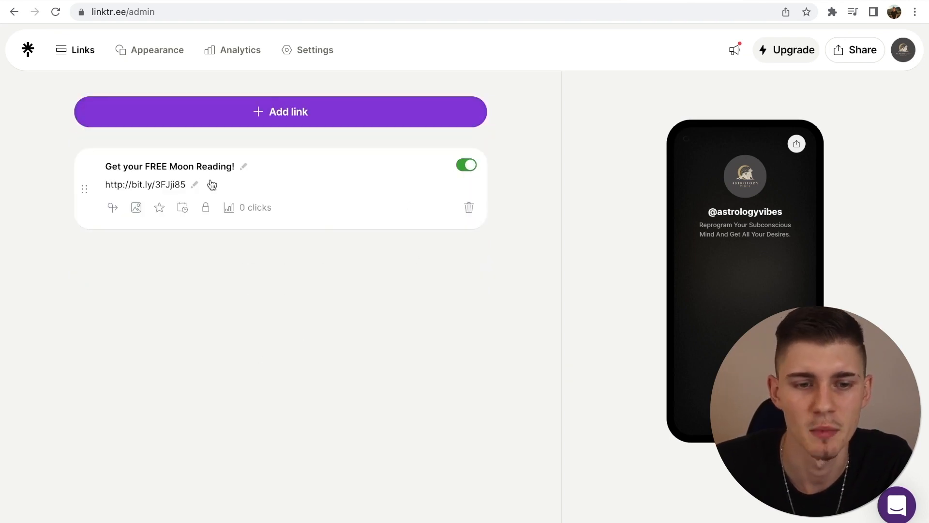
Add the digistore24.com link from the Google Docs document to Linktree, and order it below the "Get your FREE Moon Reading!" link.
click(295, 126)
click(568, 2)
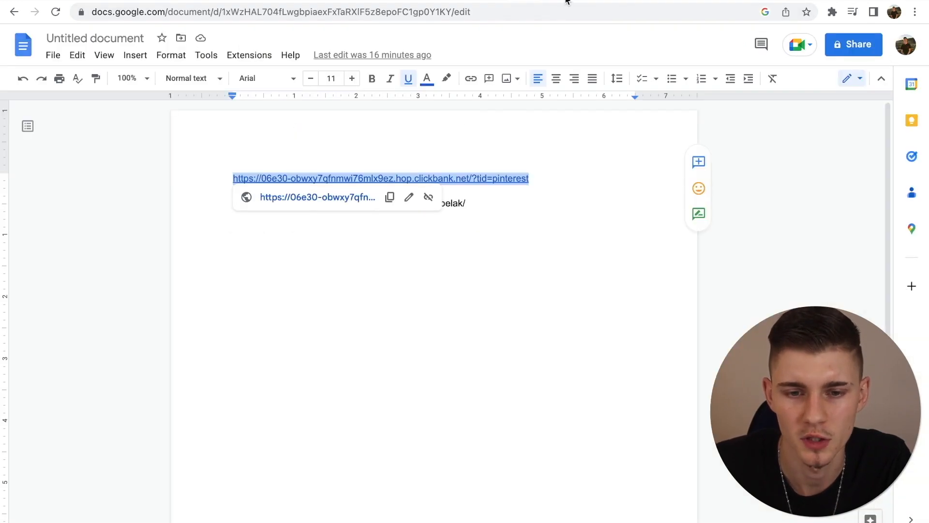
drag(486, 207, 234, 204)
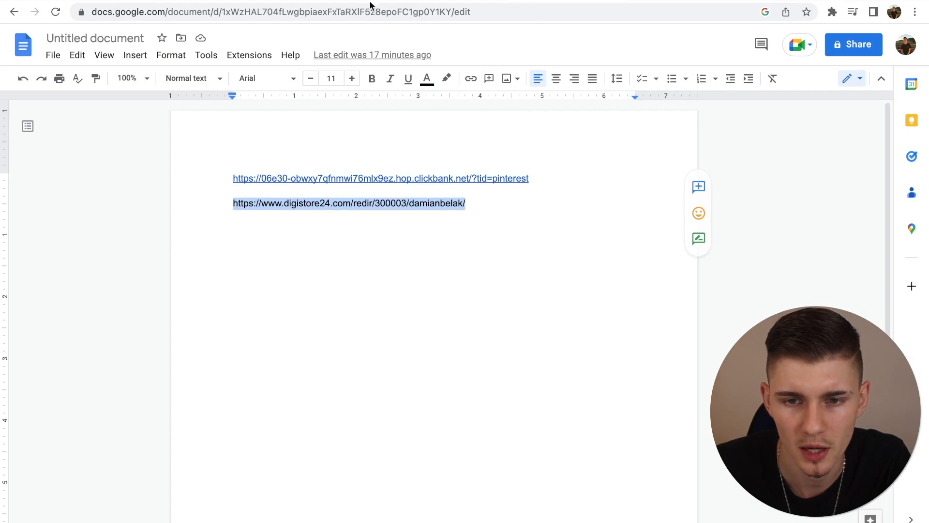
key(ctrl+c)
key(ctrl+shift+Tab)
click(284, 154)
key(ctrl+v)
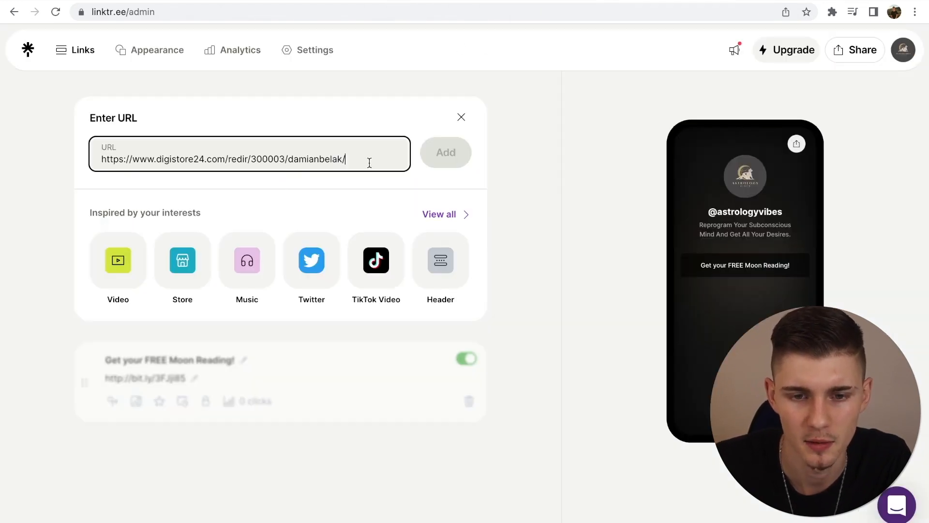
click(463, 159)
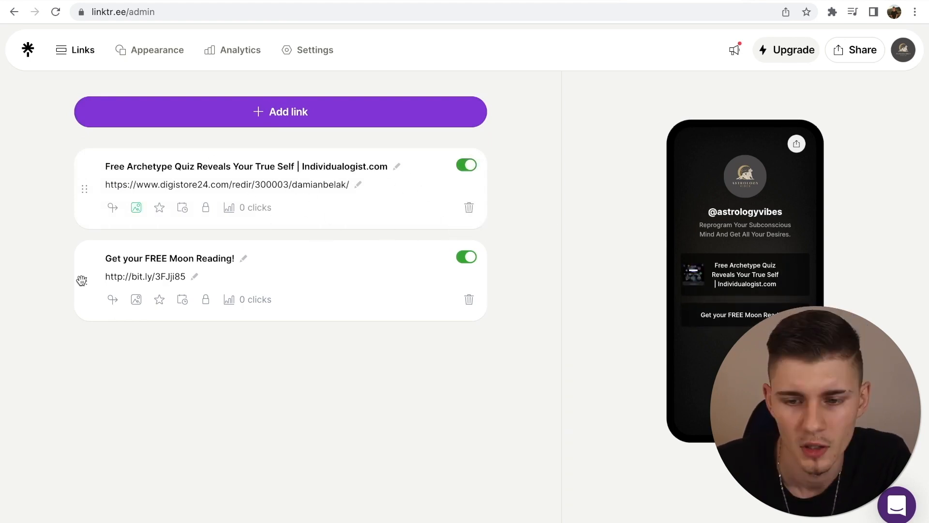
drag(83, 279, 82, 180)
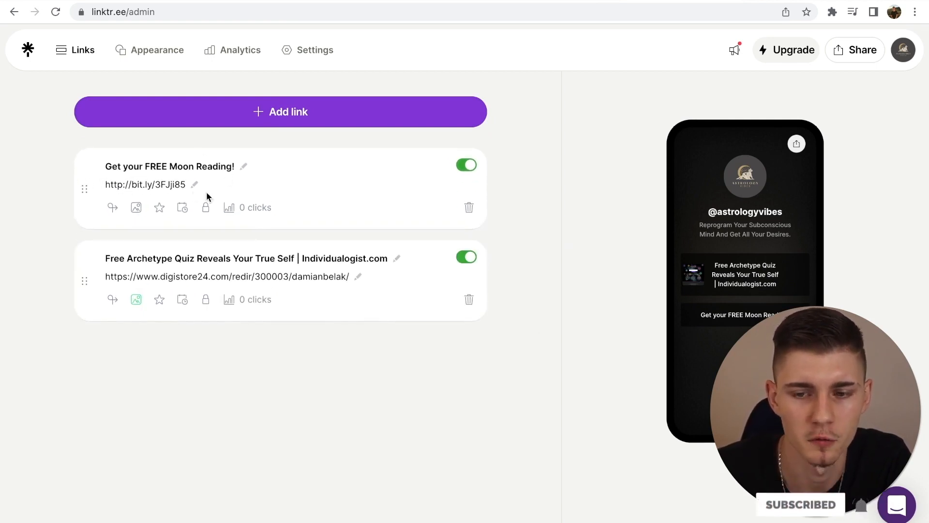
Copy the account's public linktr.ee address and open that page in a new browser tab.
click(893, 54)
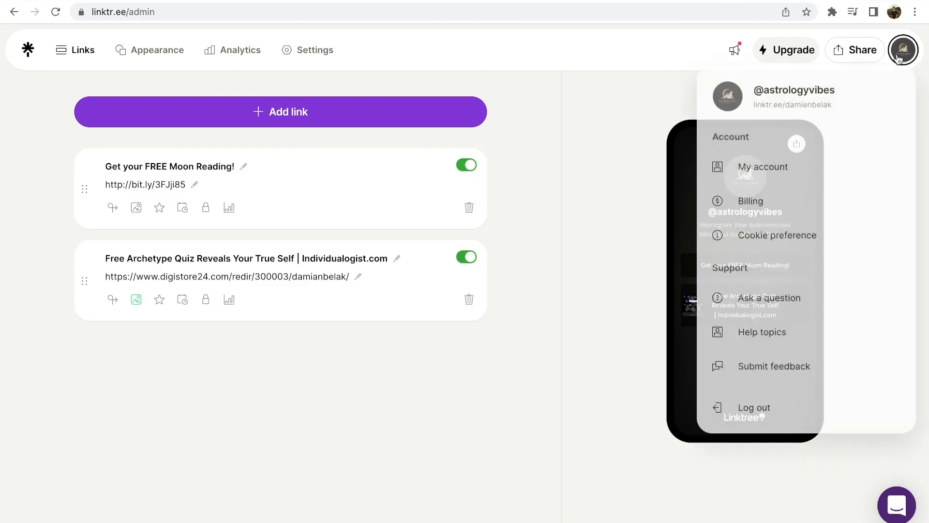
drag(842, 106, 777, 104)
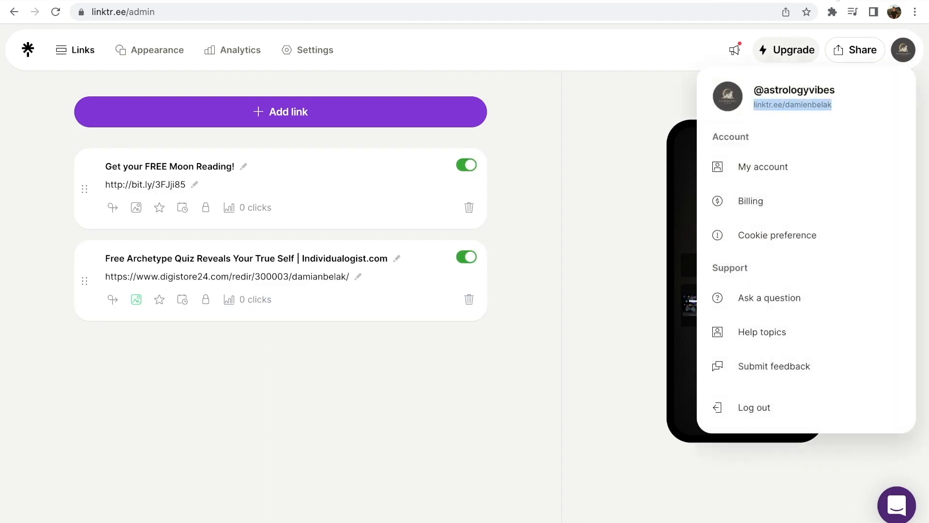
key(ctrl+c)
key(ctrl+t)
key(ctrl+v)
key(Return)
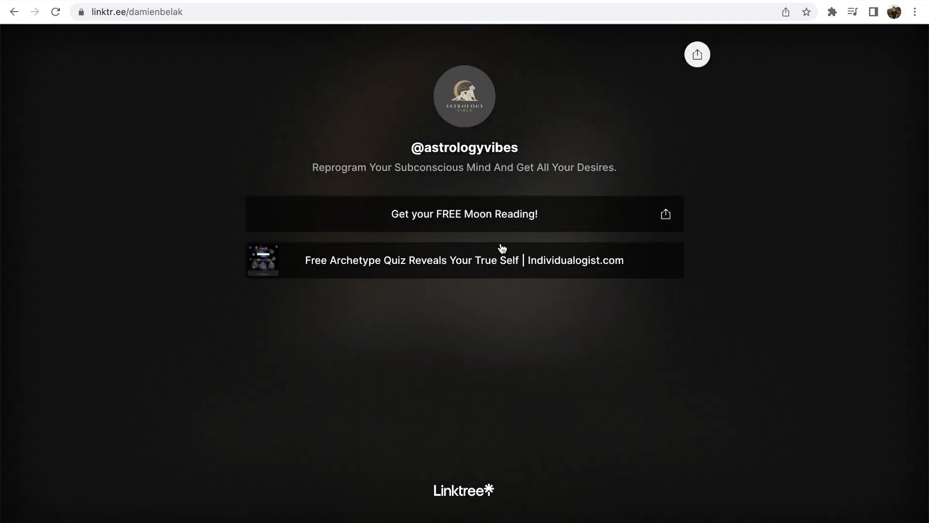
Copy the full address of the public Linktree page, set it as the website in the Pinterest public profile, and save.
double_click(253, 14)
click(253, 13)
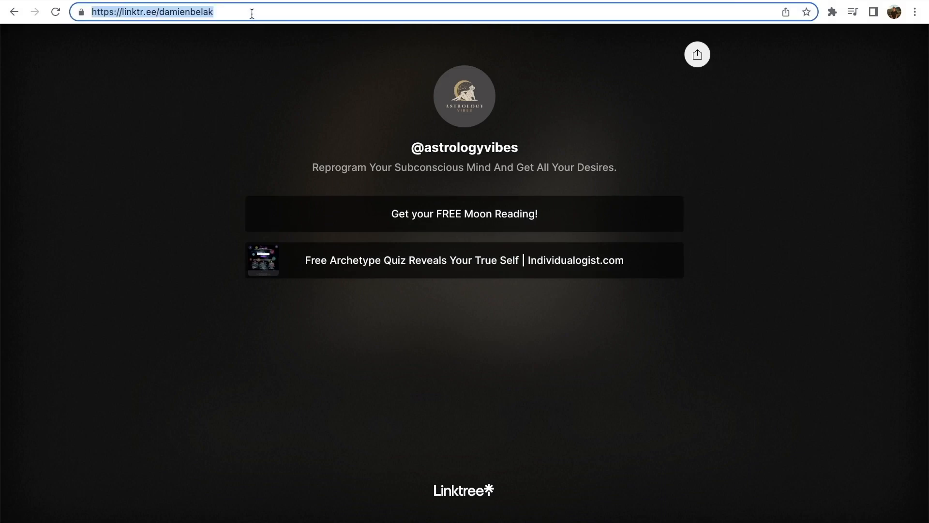
click(225, 1)
click(137, 2)
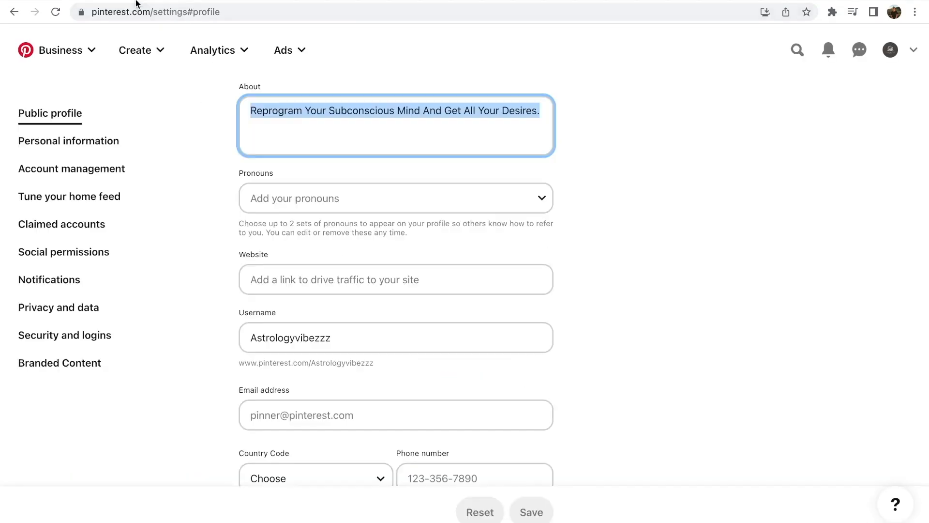
scroll(405, 315, down, 1)
click(305, 265)
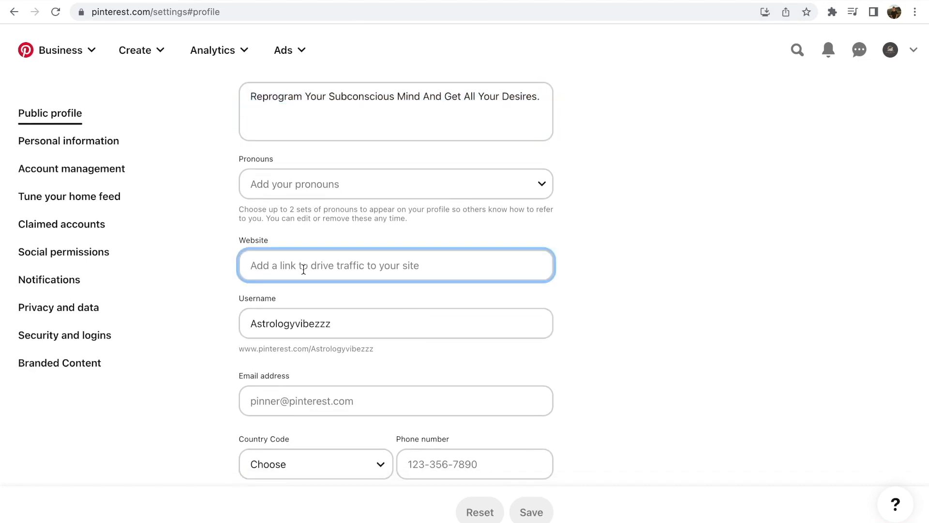
key(ctrl+v)
click(532, 512)
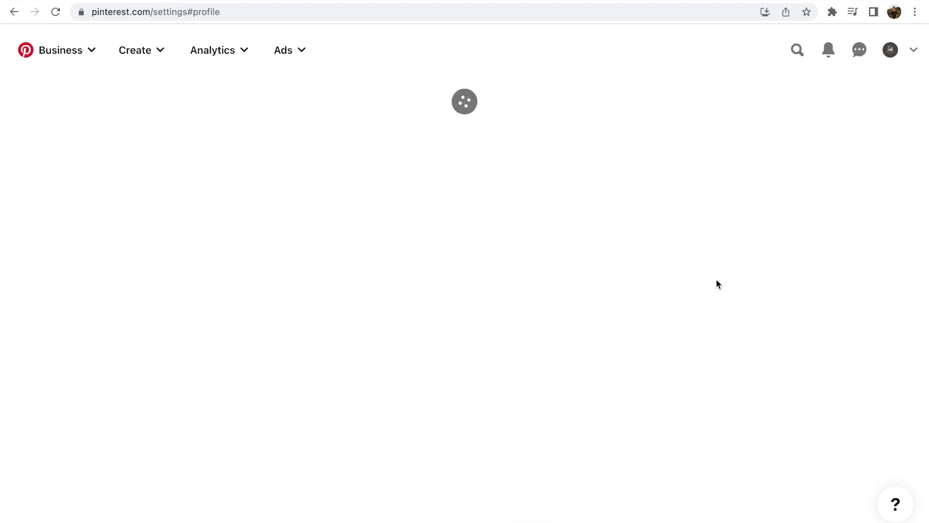
Open the Pinterest profile and check its Linktree website link by following it to the "Get your FREE Moon Reading!" offer.
click(891, 49)
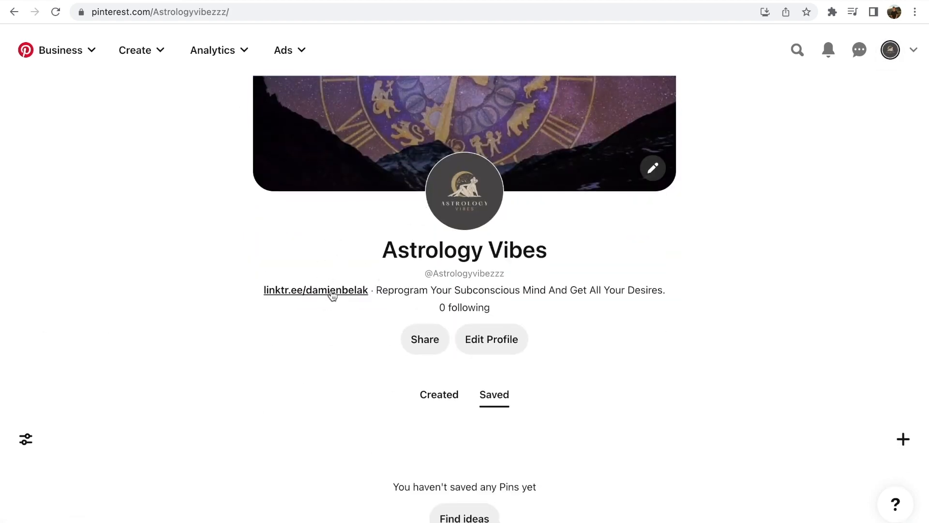
click(317, 290)
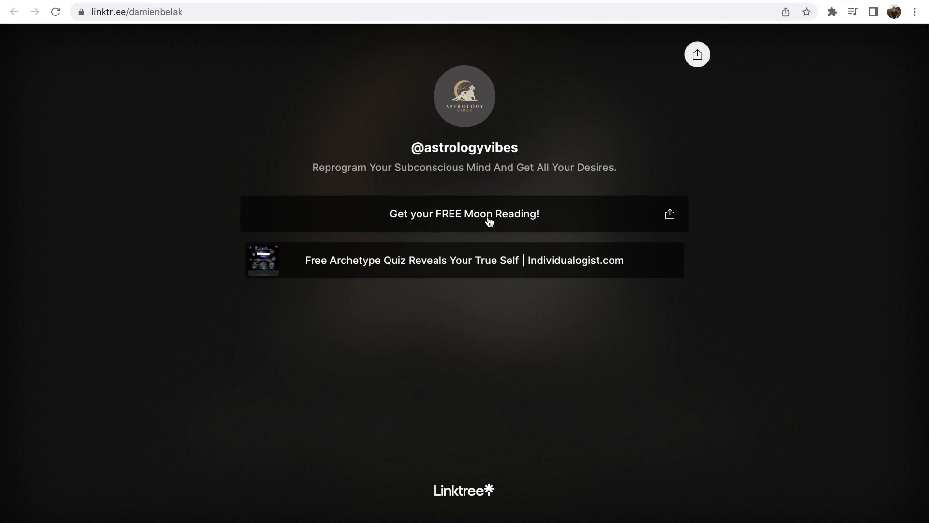
click(473, 216)
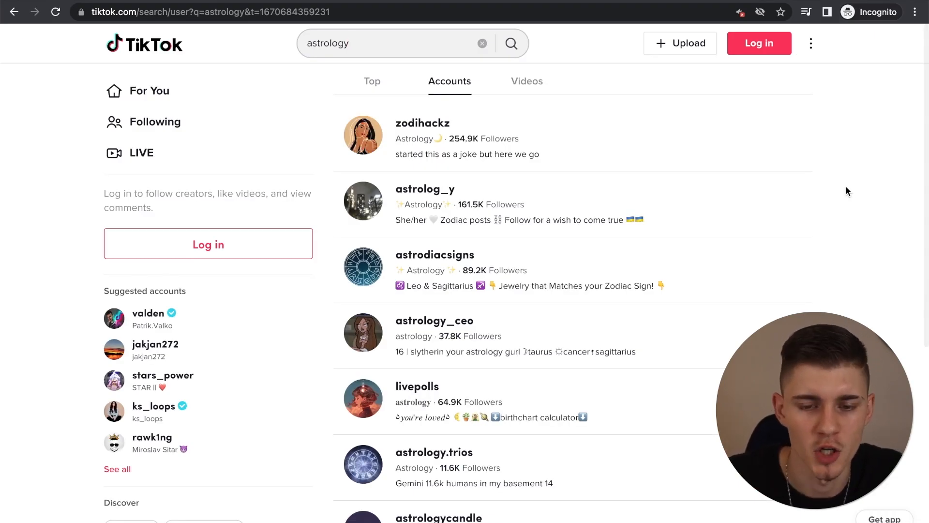
Look through the videos of the TikTok account zodihackz and return to the astrology account results.
click(504, 157)
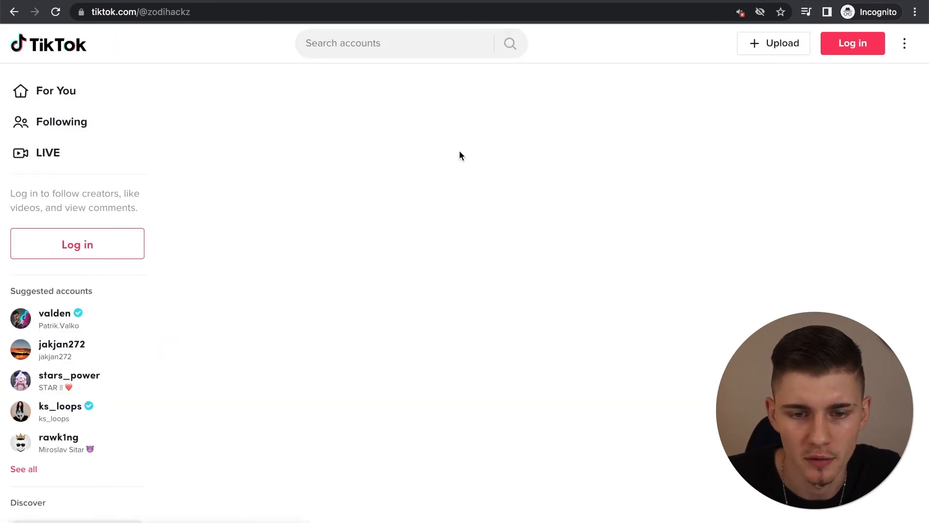
scroll(515, 196, down, 1)
scroll(514, 194, down, 1)
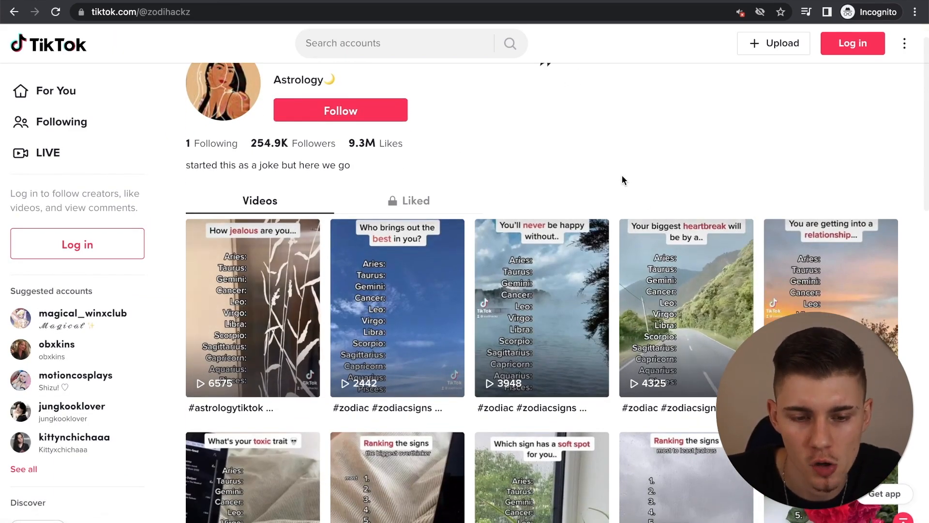
scroll(623, 176, down, 5)
scroll(624, 180, down, 1)
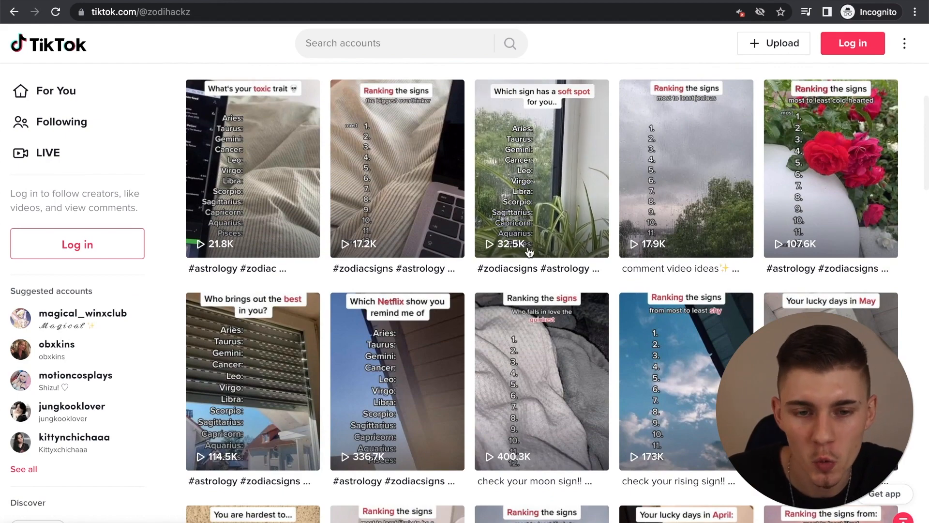
click(13, 13)
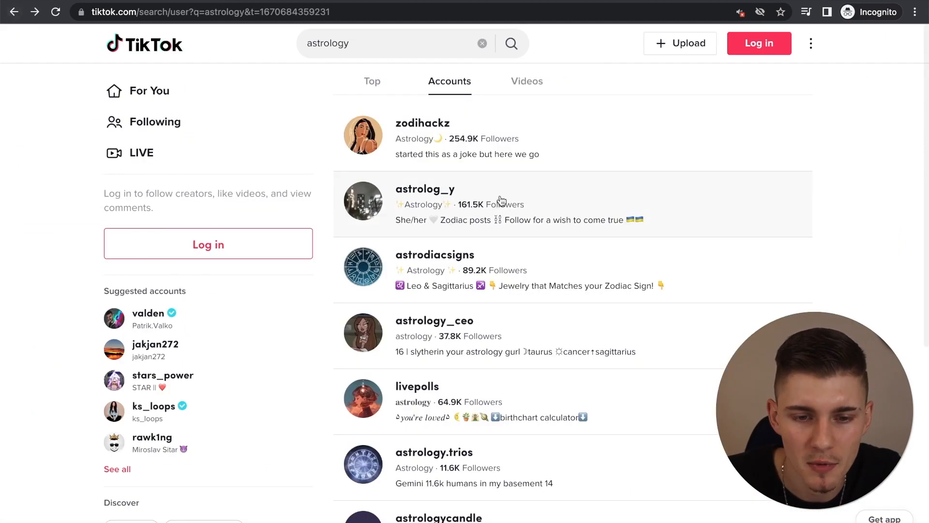
Open the "What's your zodiac sign?" video on TikTok account astrolog_y, pause it, and copy its link.
click(463, 216)
scroll(462, 216, down, 4)
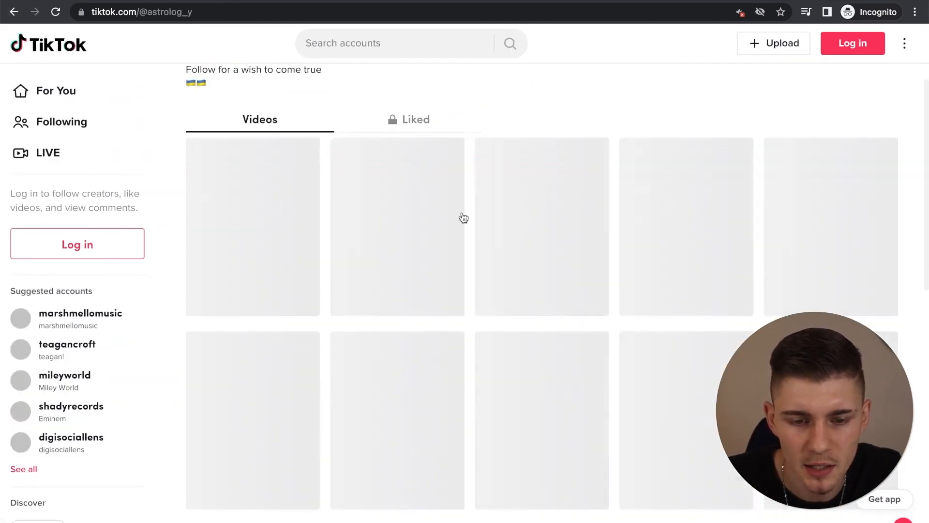
scroll(462, 216, up, 3)
scroll(463, 218, up, 1)
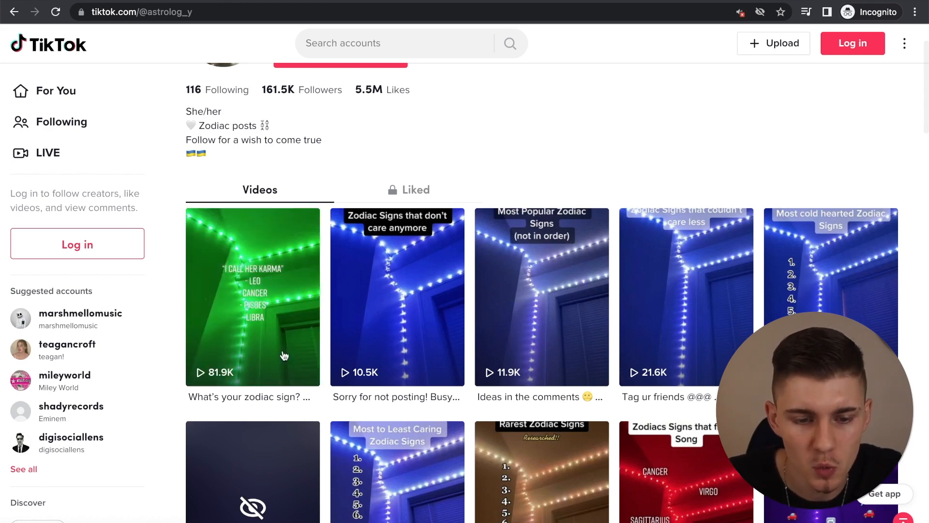
click(233, 336)
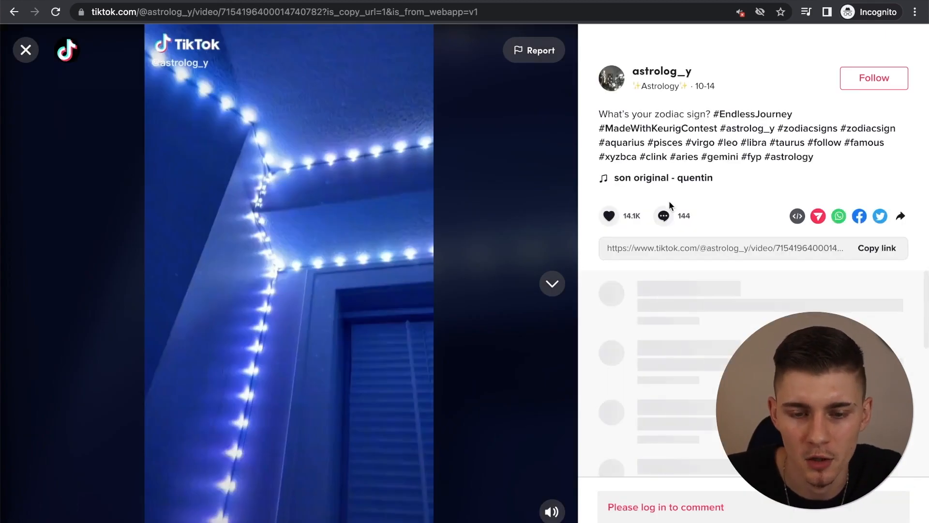
click(406, 269)
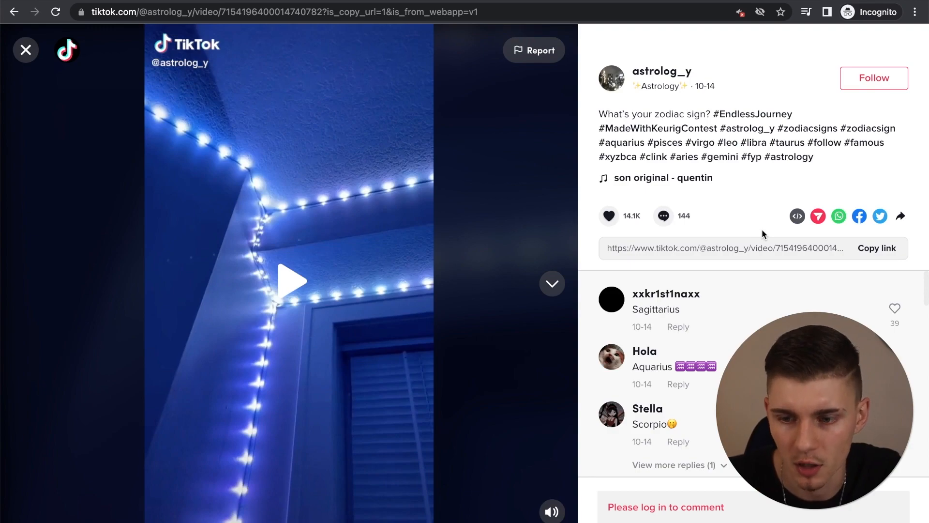
click(877, 248)
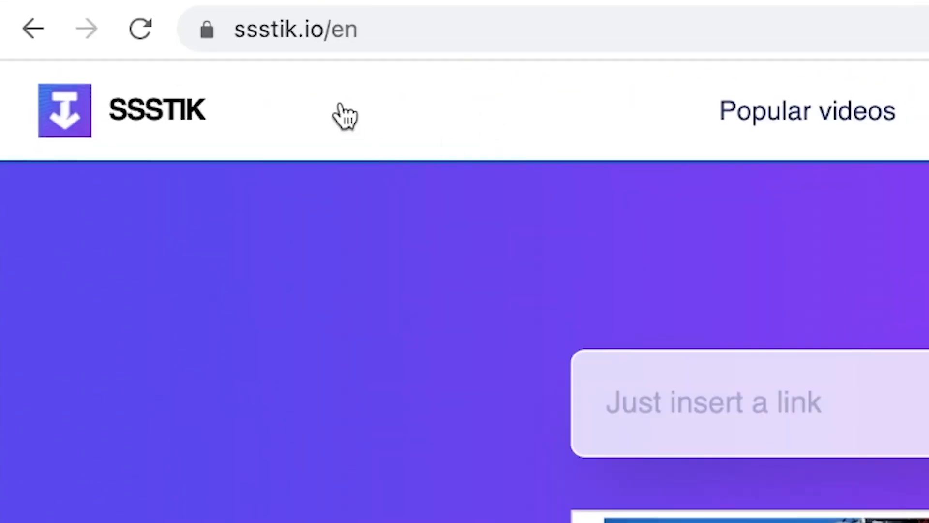
Switch to ssstik.io, paste the copied TikTok link, and download the video without watermark.
click(871, 405)
key(super+v)
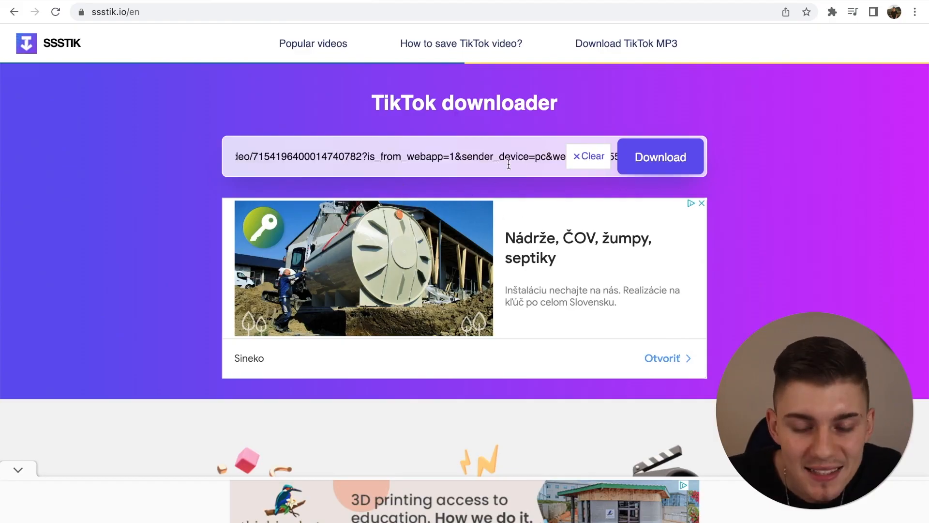
click(638, 159)
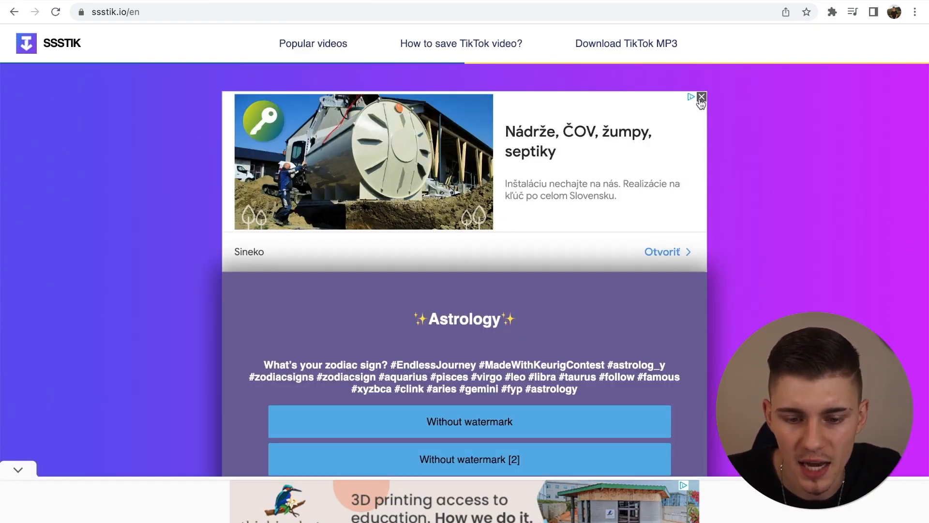
scroll(550, 213, down, 2)
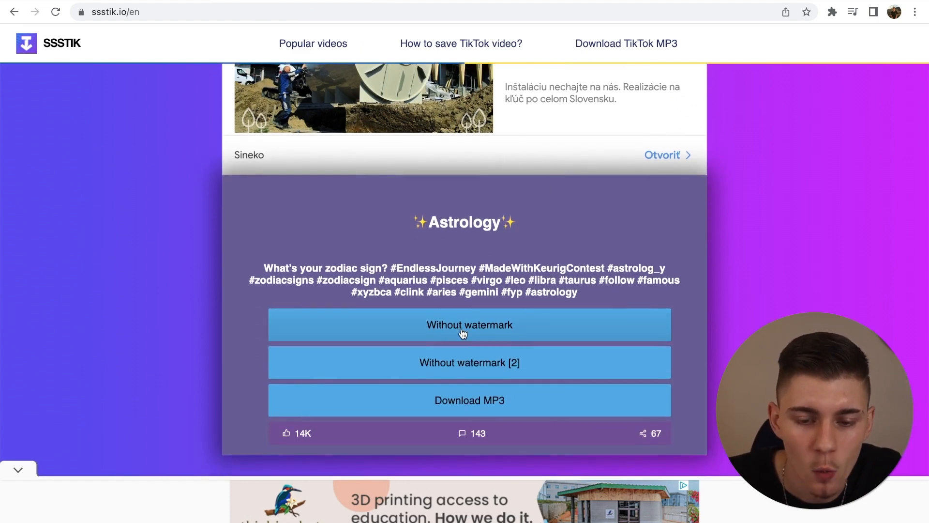
click(464, 333)
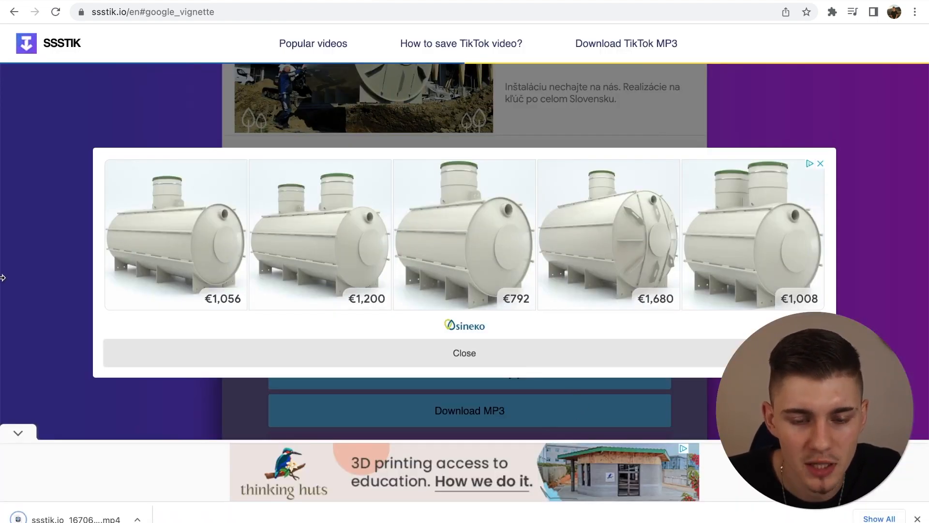
Narrow the browser window to place the downloaded mp4 on the desktop, and switch the browser to the Pinterest profile.
drag(3, 277, 422, 295)
drag(489, 517, 301, 493)
drag(848, 0, 847, 0)
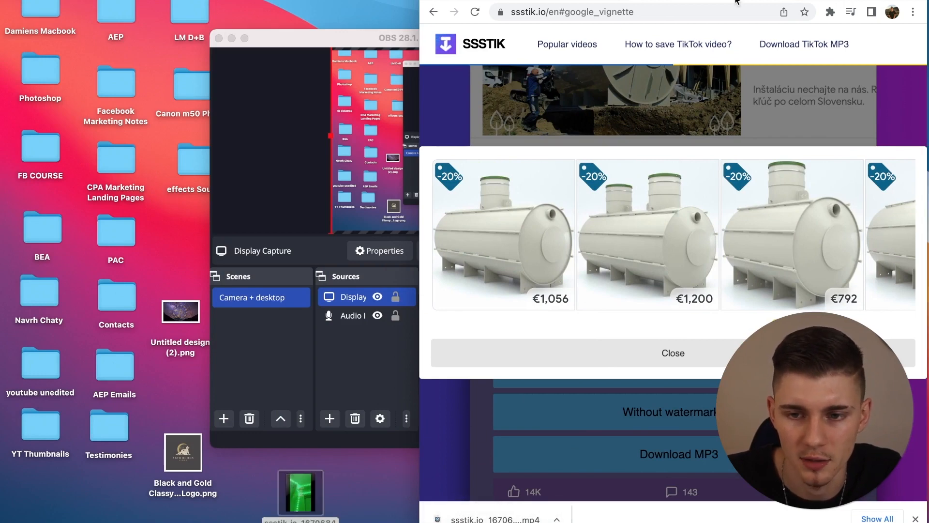
click(781, 0)
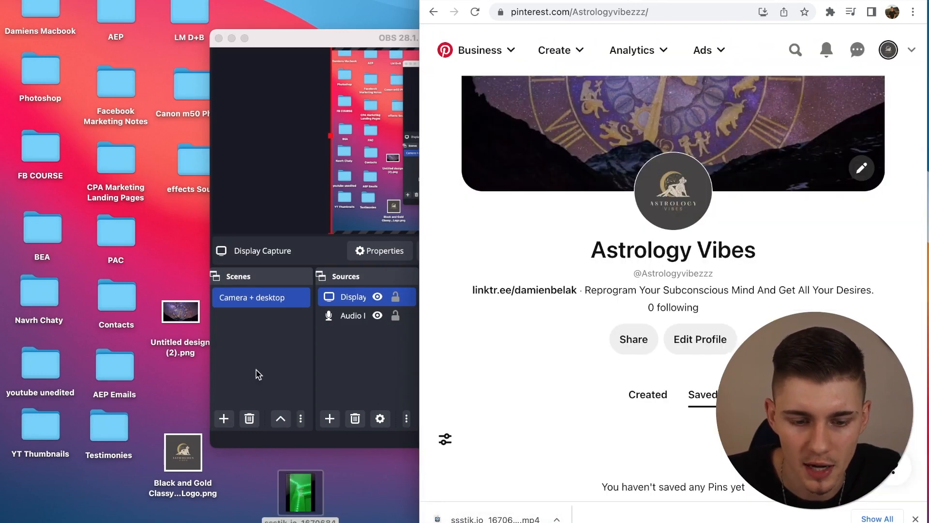
Preview the downloaded video from the desktop, pause and mute it, then close it and enlarge the Pinterest browser window.
double_click(291, 496)
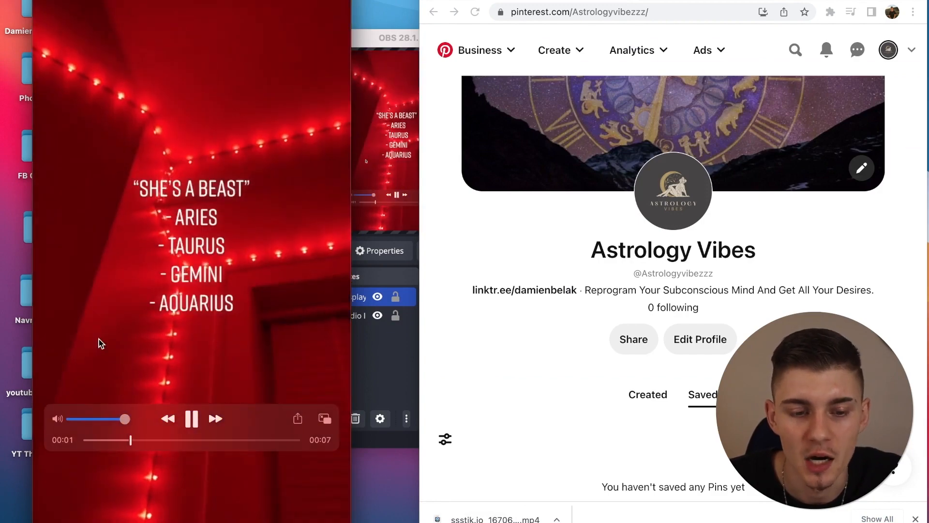
click(195, 426)
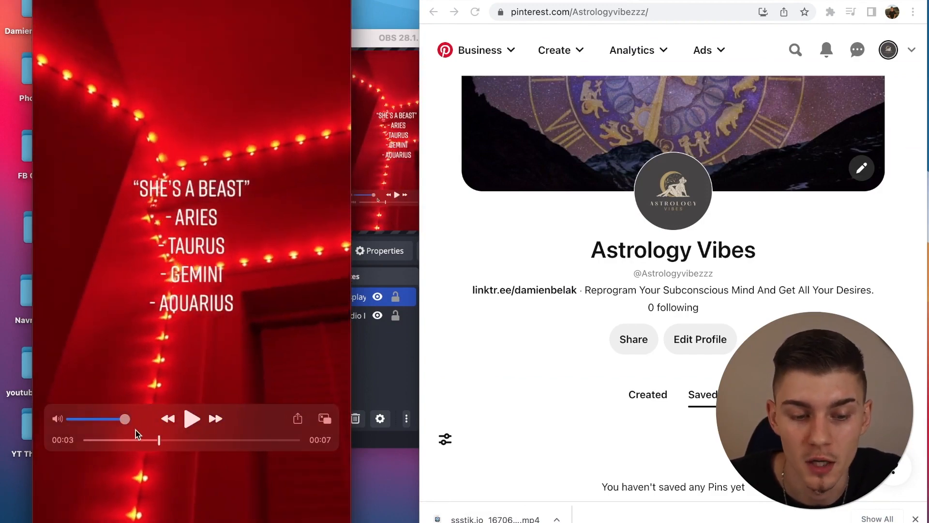
drag(125, 420, 69, 420)
click(42, 1)
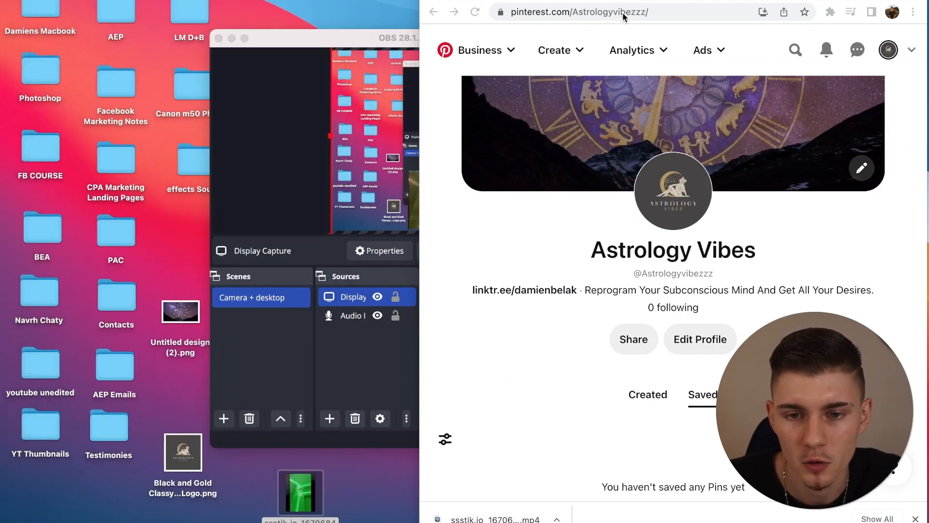
double_click(651, 1)
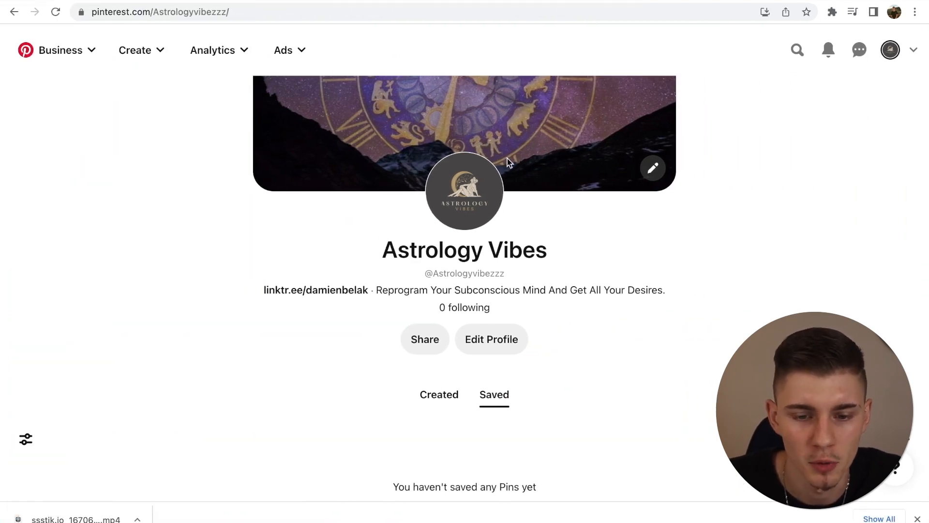
Create a new Idea Pin on Pinterest and upload the downloaded ssstik.io video to it.
scroll(417, 228, up, 3)
scroll(788, 208, down, 3)
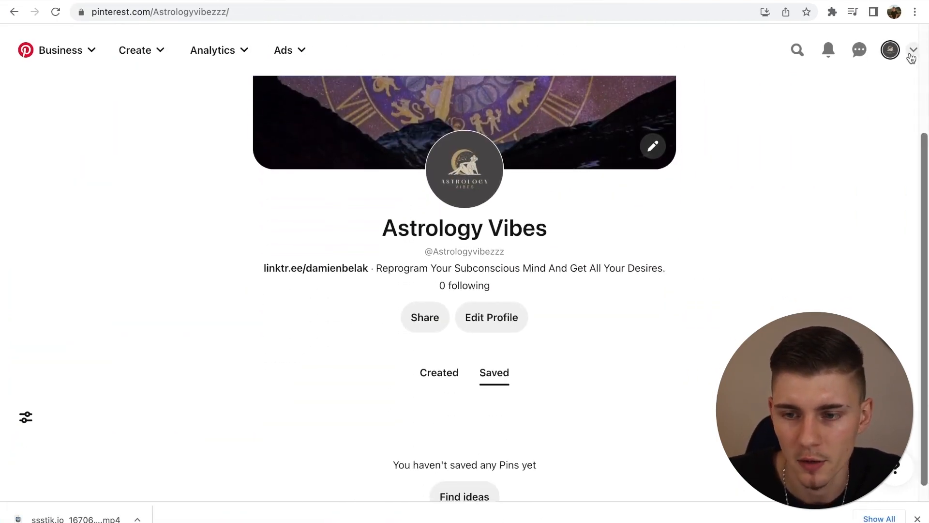
scroll(672, 218, down, 1)
scroll(521, 438, up, 3)
click(150, 50)
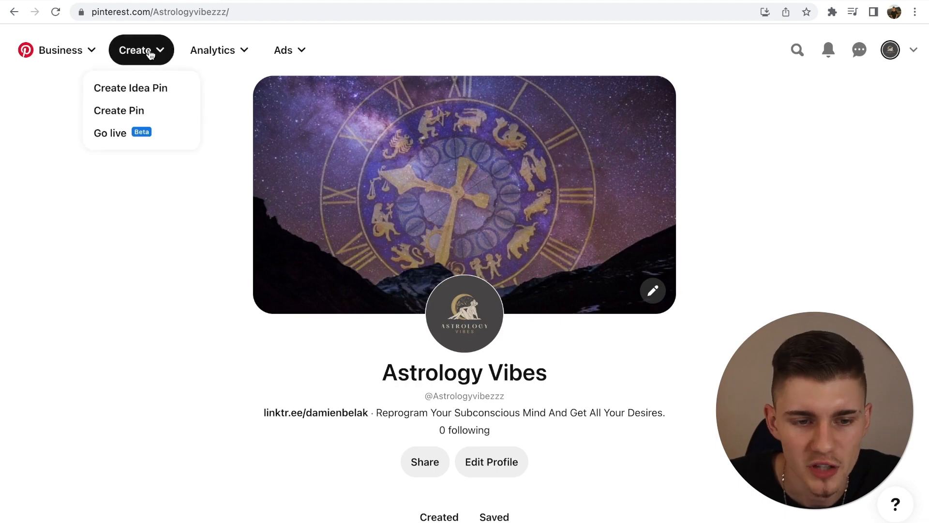
click(142, 94)
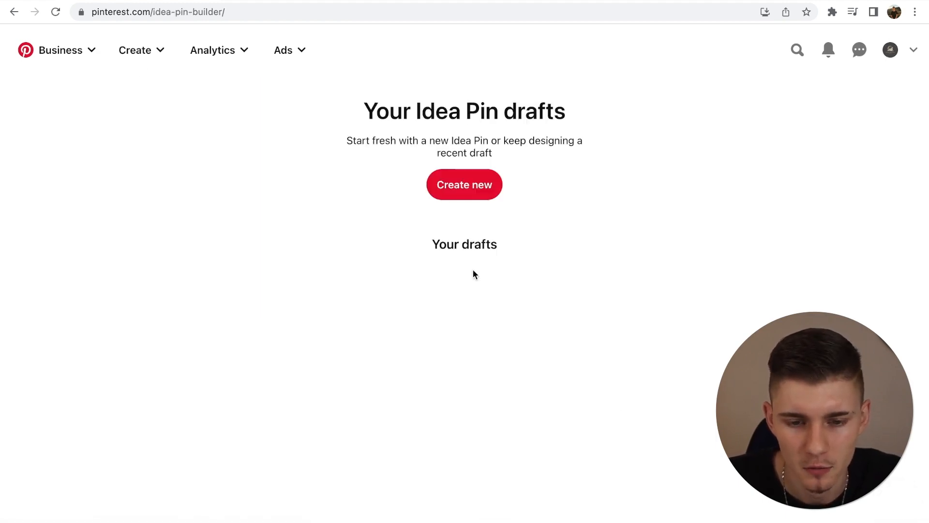
click(467, 192)
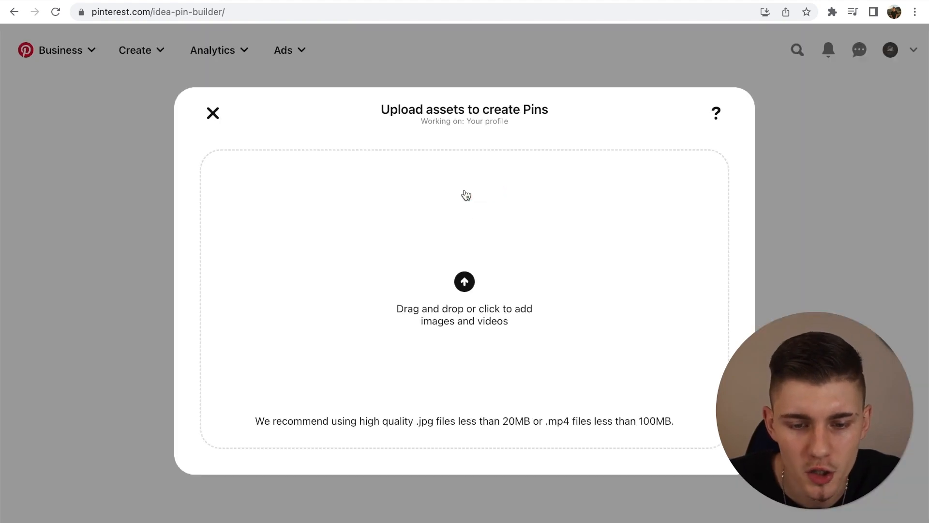
click(458, 283)
double_click(237, 344)
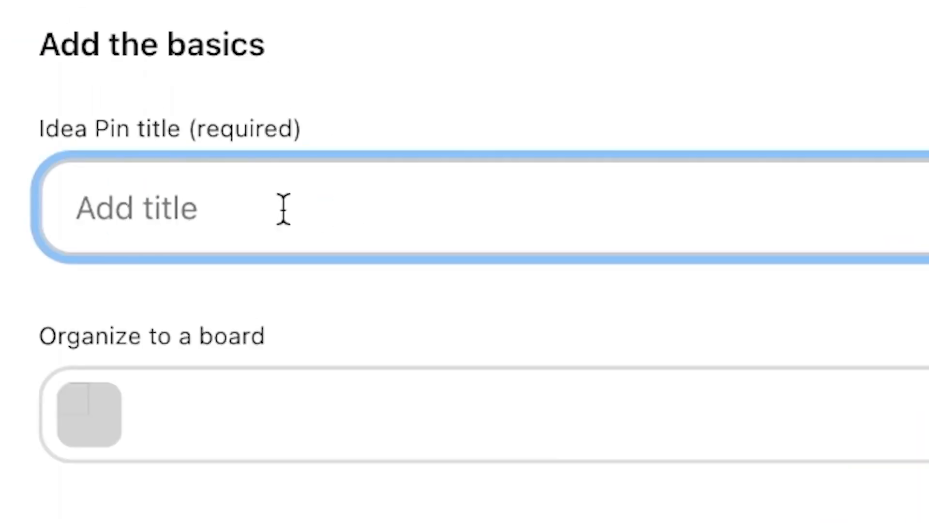
Title the Idea Pin "Astrology Zodiac Signs" and assign it to a new, non-secret board named "Astrology Board".
text(Astrology )
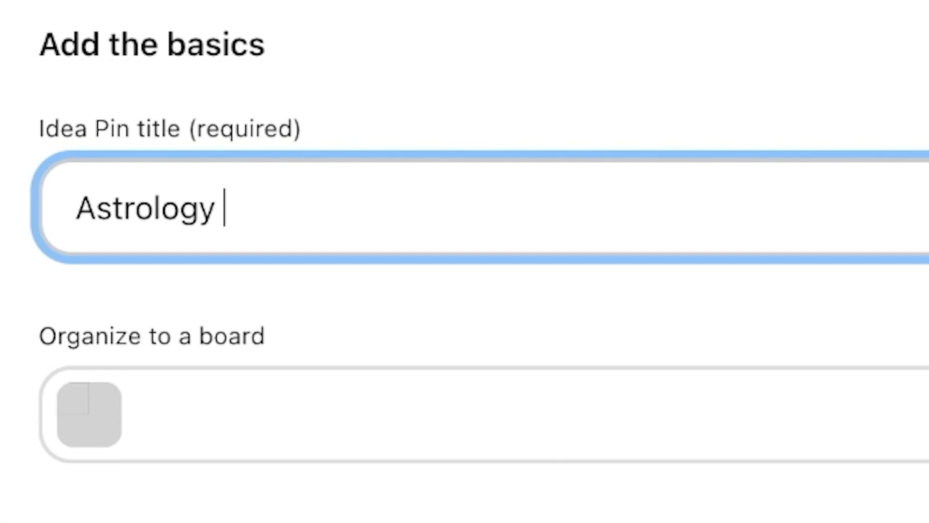
text(Zodiac Signs)
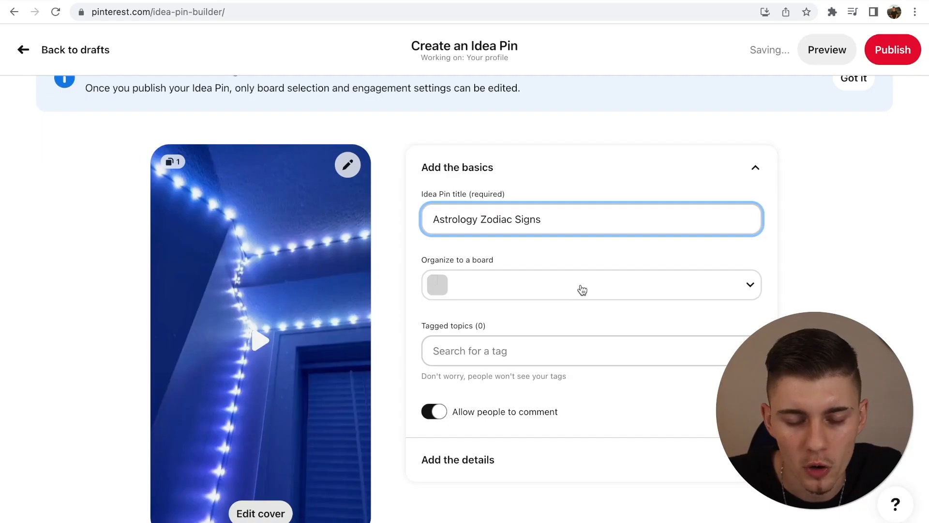
click(541, 427)
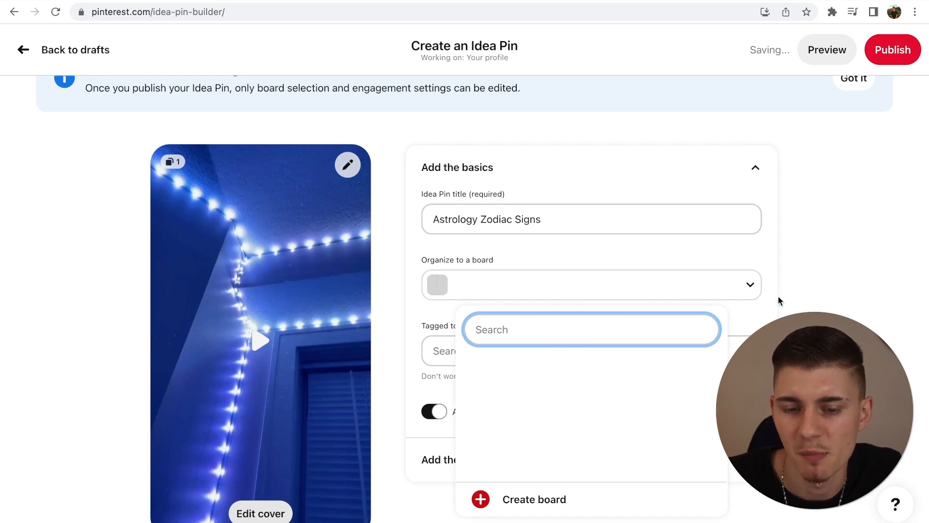
text(Astrology Board)
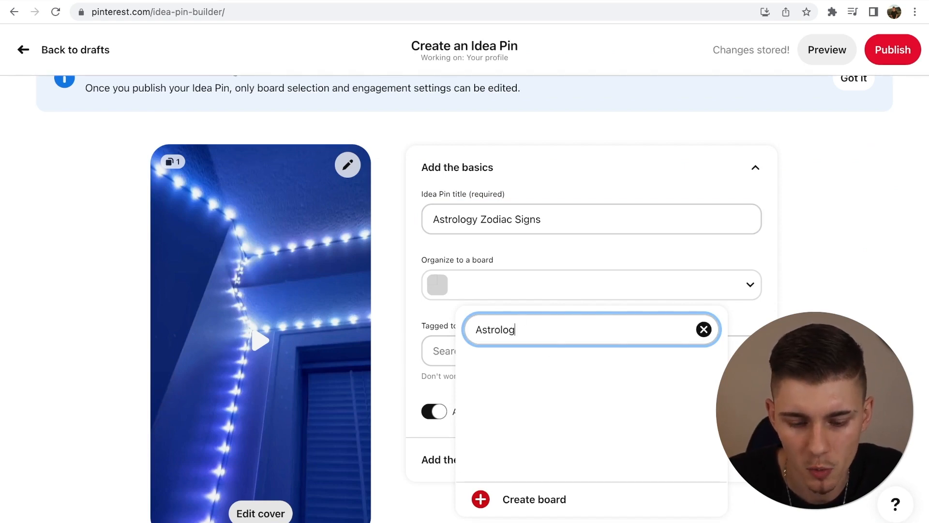
click(556, 505)
scroll(507, 271, down, 1)
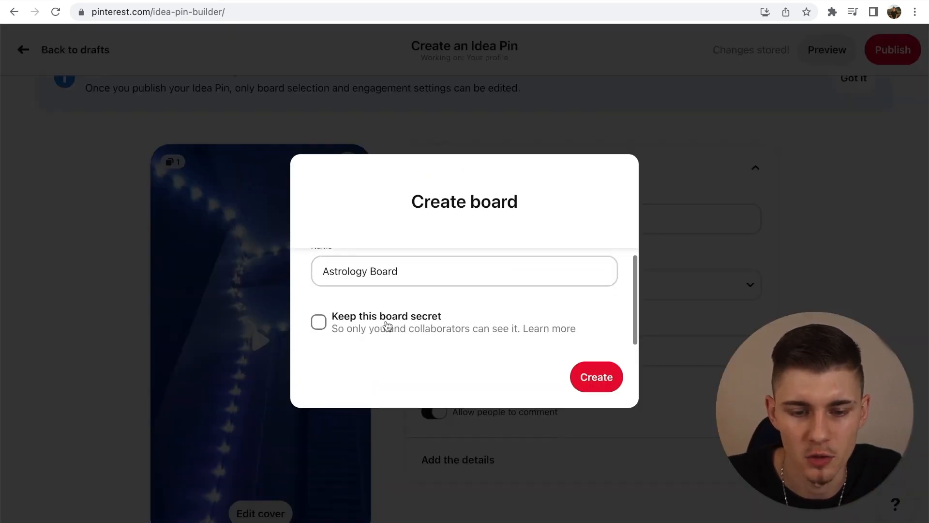
click(615, 377)
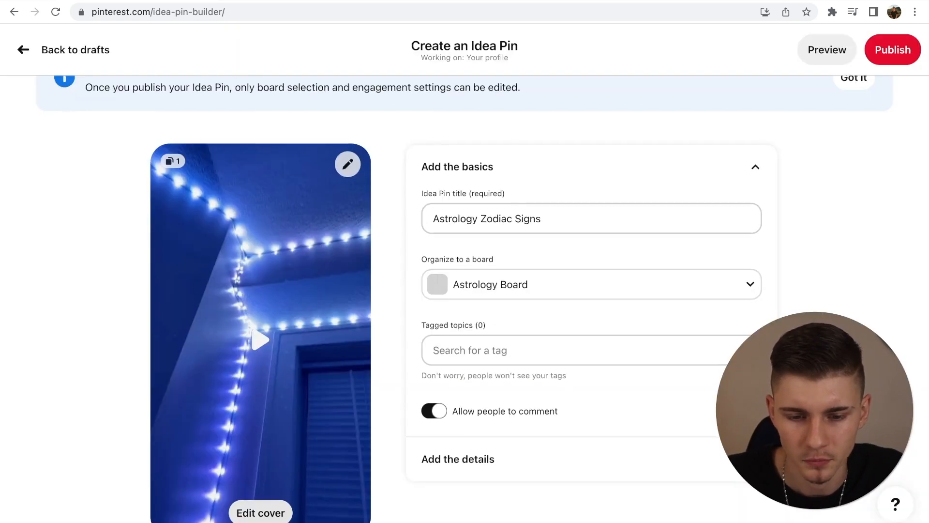
Tag the Idea Pin with the topics Zodiac Signs, Zodiac Tattoo and Zodiac Quotes.
click(560, 346)
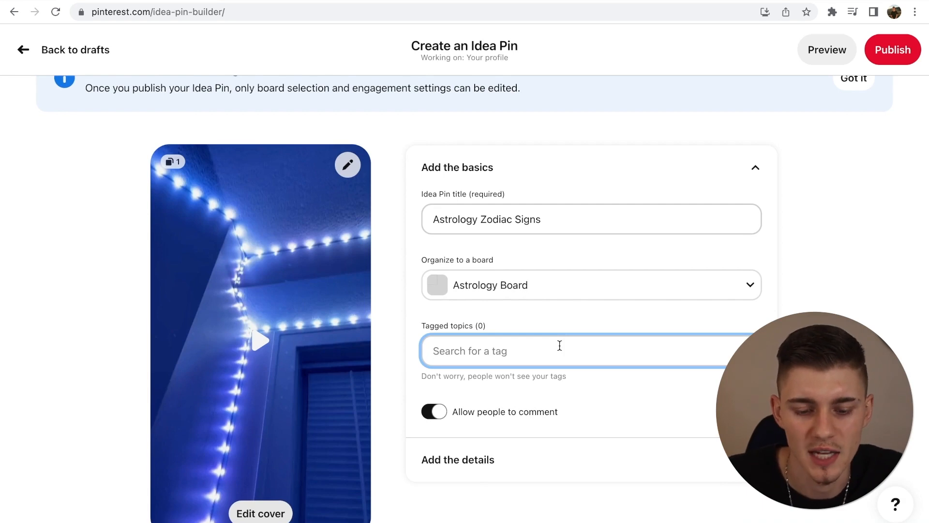
text(Zodiac)
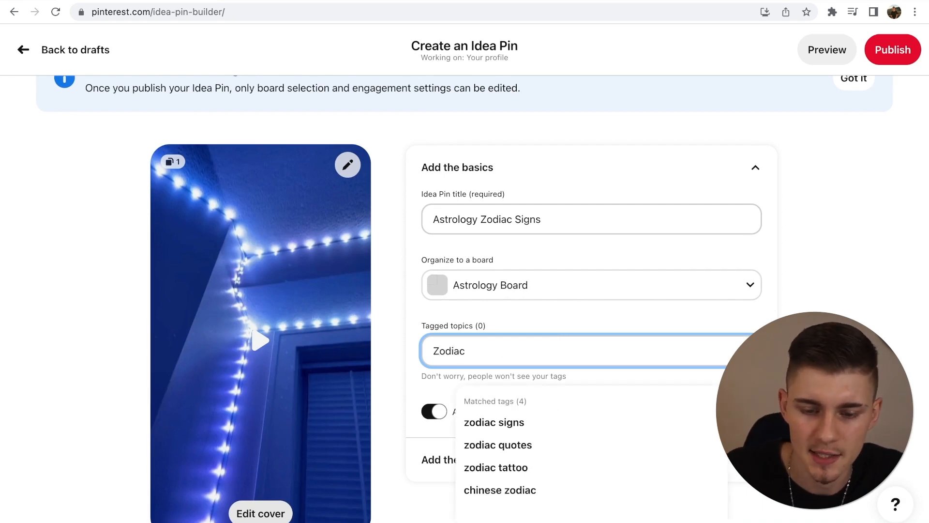
click(533, 423)
text(zodi)
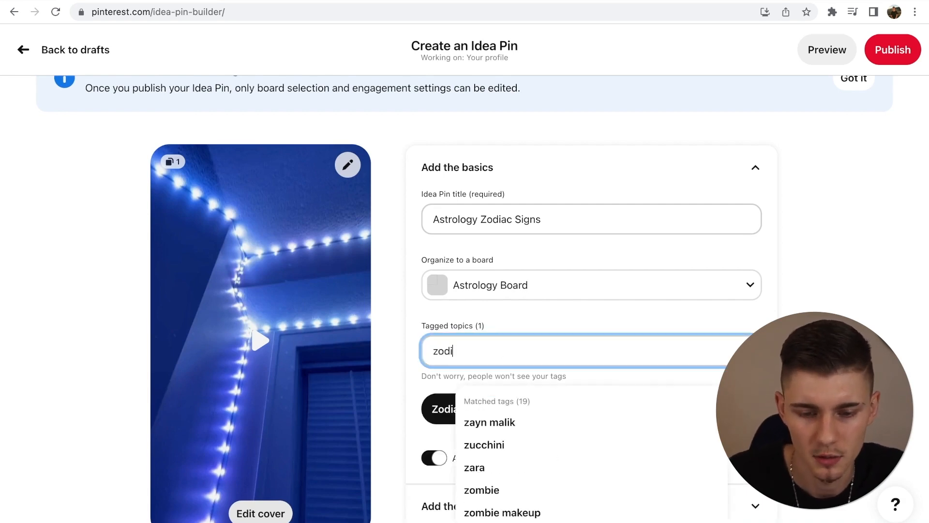
text(ac)
click(541, 444)
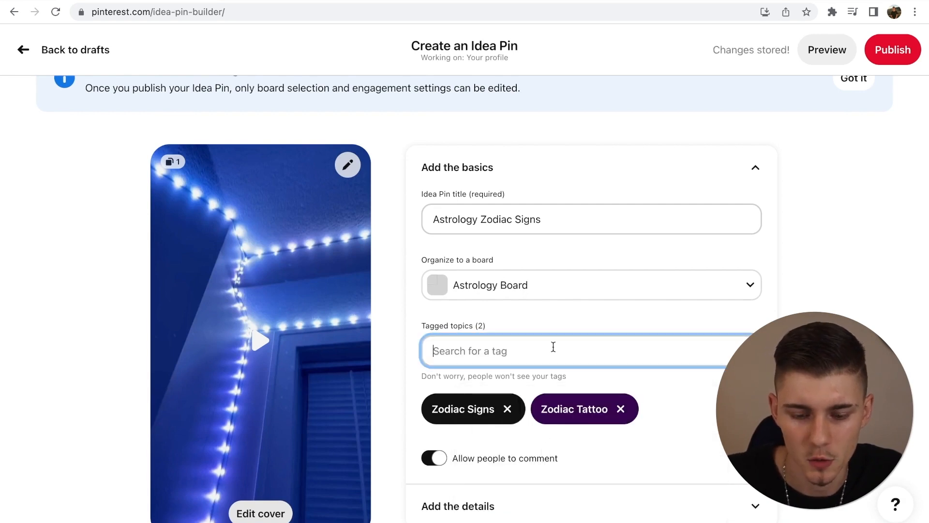
text(zodiac)
click(599, 418)
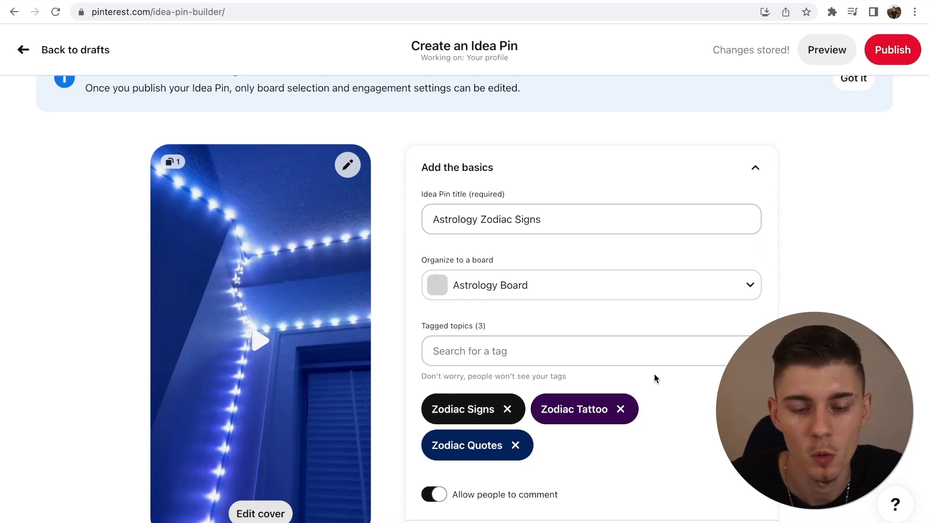
Open the Pin's design editor and set the video's text overlay to "Click The Link In my Bio For FREE astrology readings".
scroll(419, 215, up, 1)
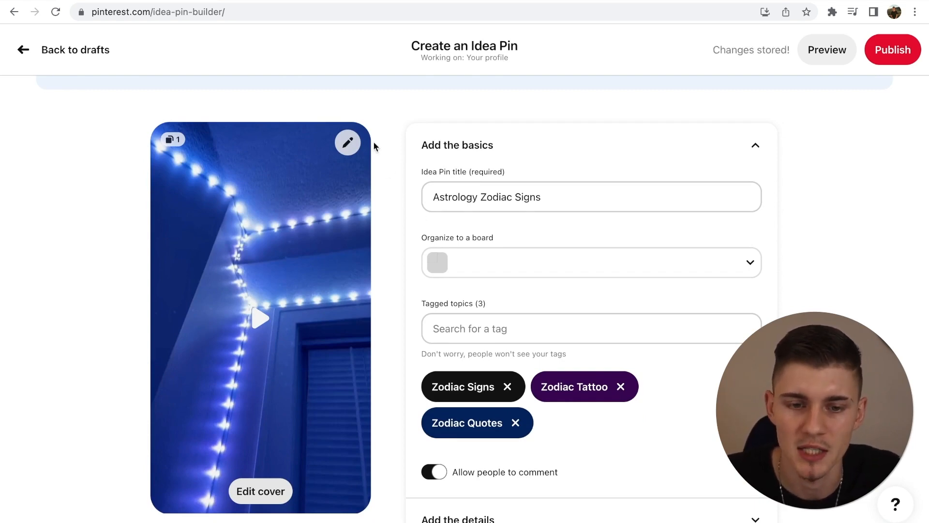
click(348, 144)
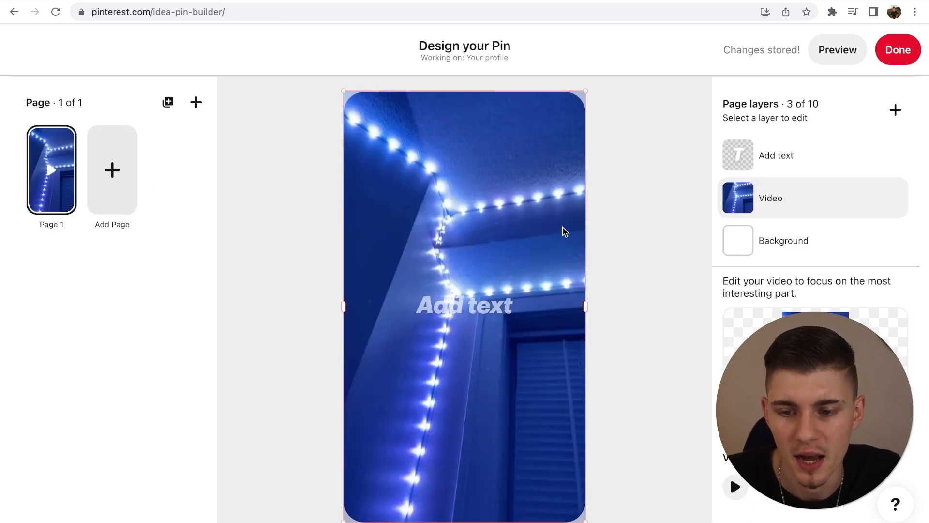
click(504, 303)
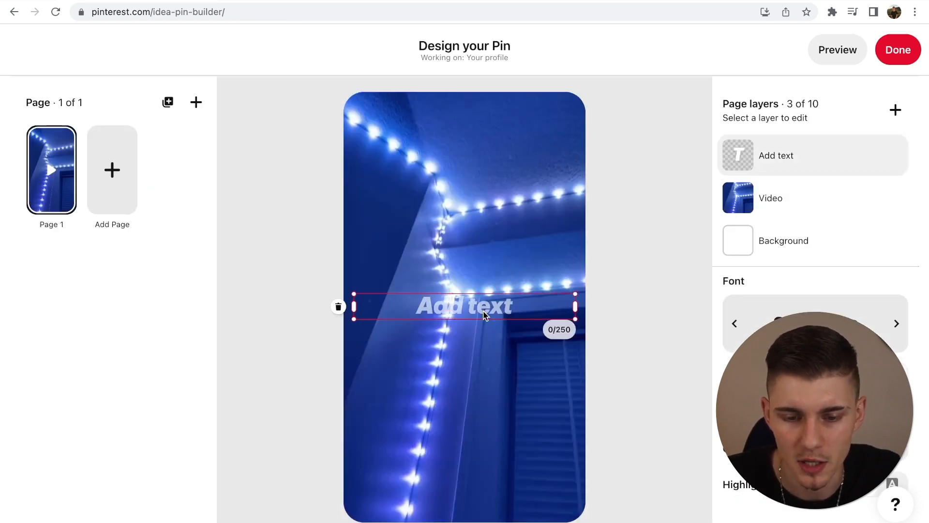
key(super+a)
click(486, 316)
click(485, 315)
click(486, 316)
text(Cli)
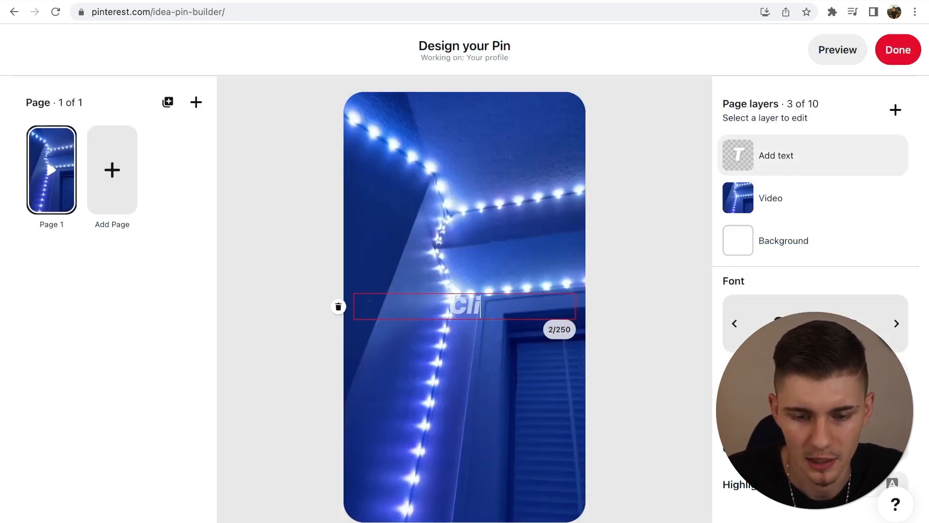
text(ck The Link In m)
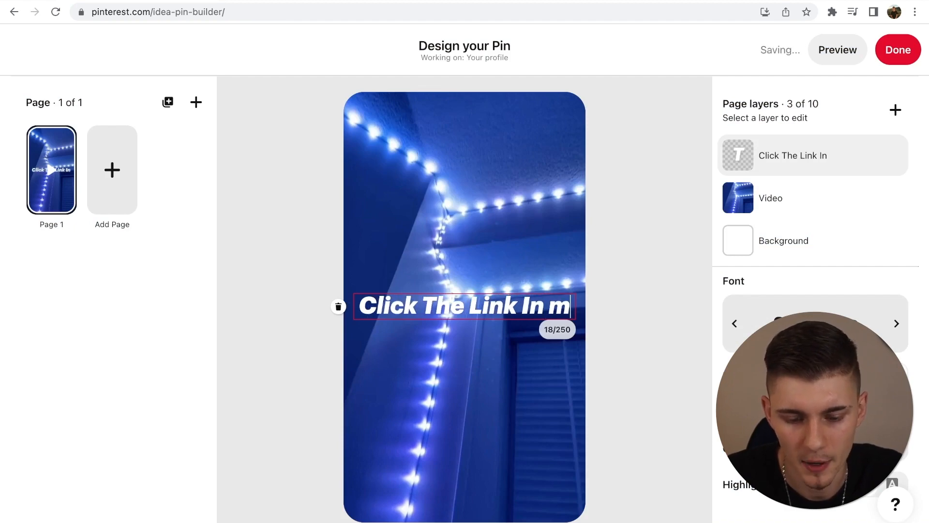
text(y Bio For )
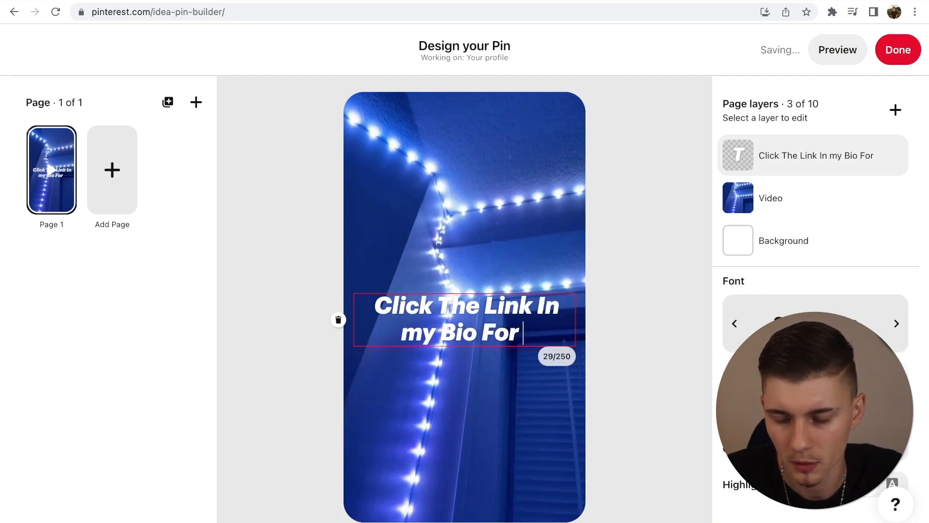
text(FREE as)
text(oguy)
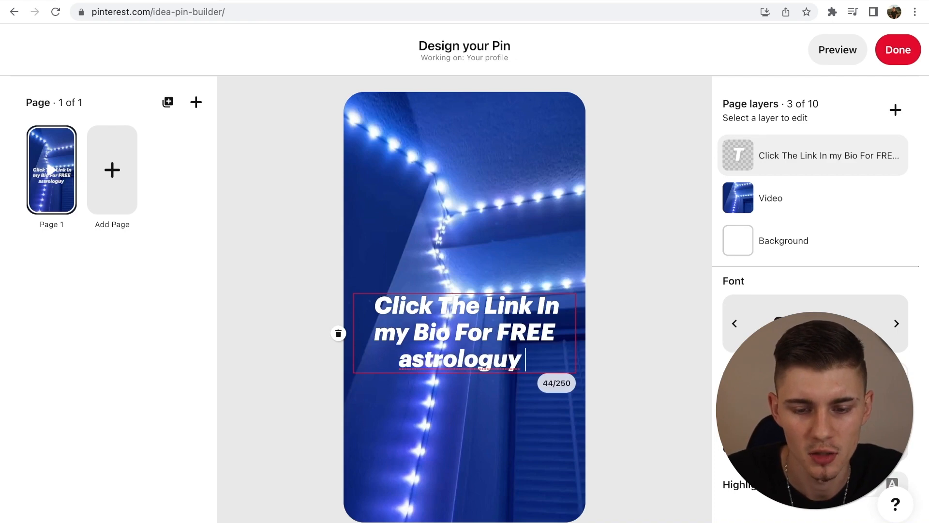
key(BackSpace)
key(BackSpace)
text(y rea)
text(dings)
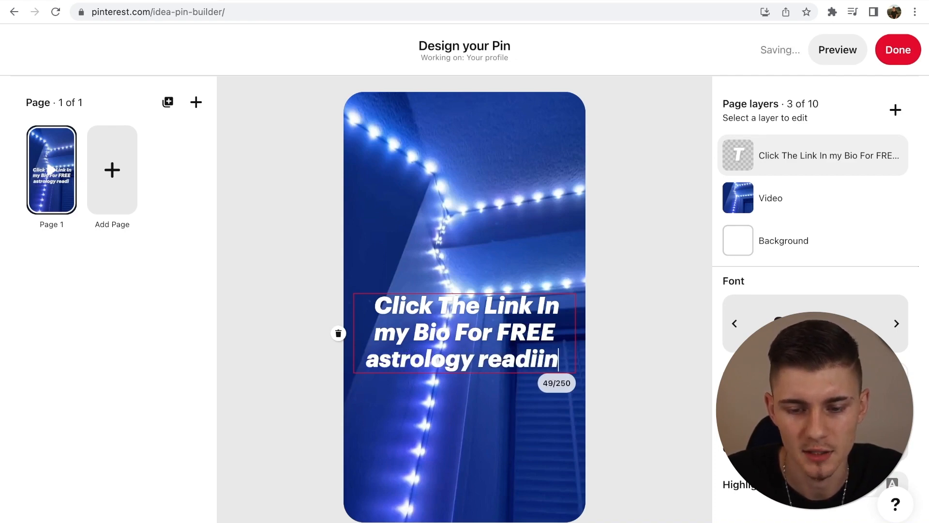
Shrink the overlay text's font size until the whole sentence fits on two lines.
key(super+a)
click(816, 380)
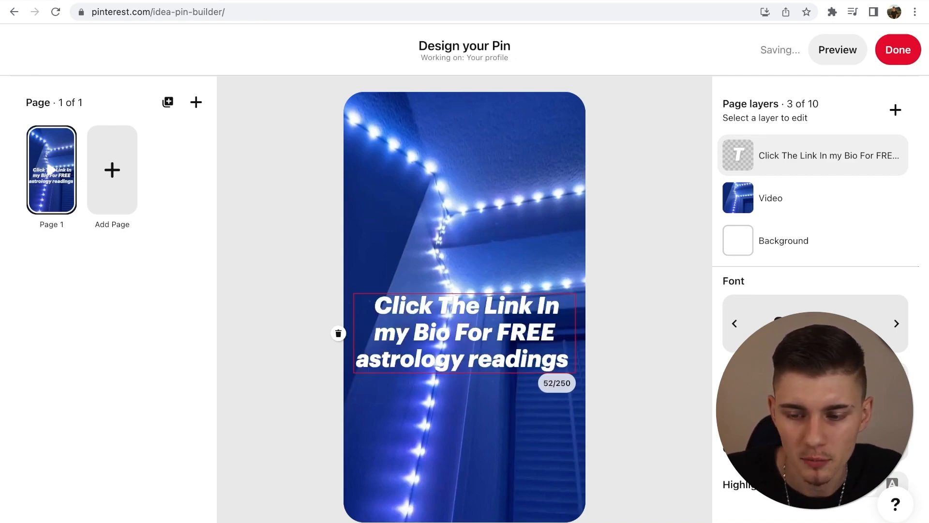
click(815, 380)
click(816, 380)
click(816, 380)
click(815, 380)
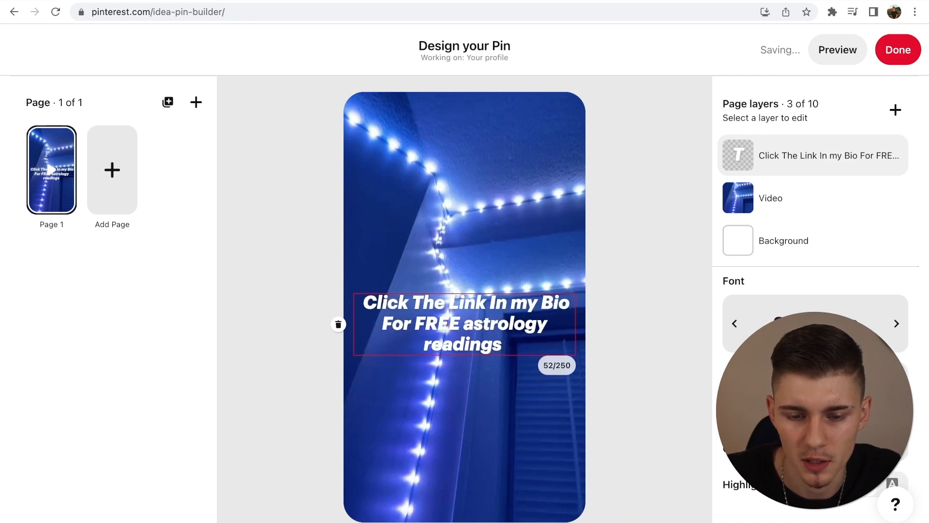
click(816, 380)
click(815, 380)
click(815, 380)
click(816, 380)
click(816, 380)
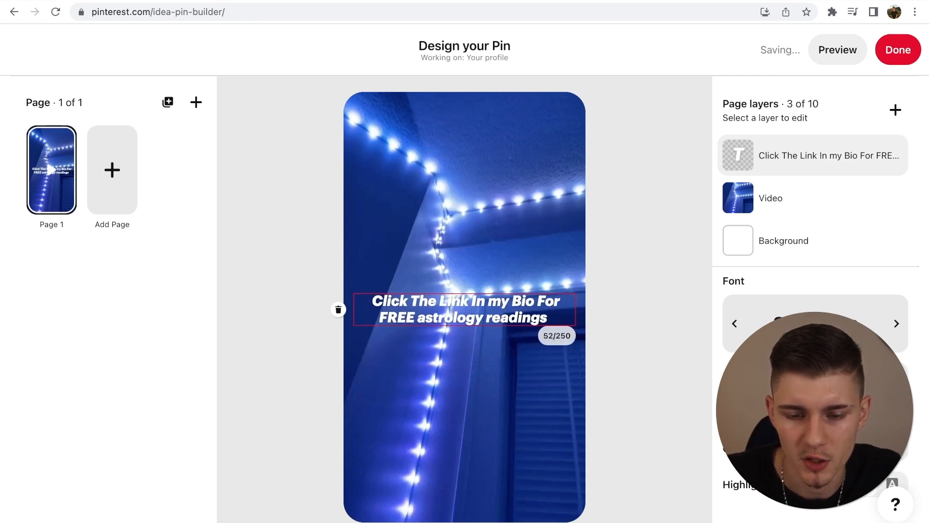
Move the overlay text straight down into the lower part of the video and deselect it.
click(537, 359)
click(476, 313)
drag(474, 317, 474, 433)
click(516, 433)
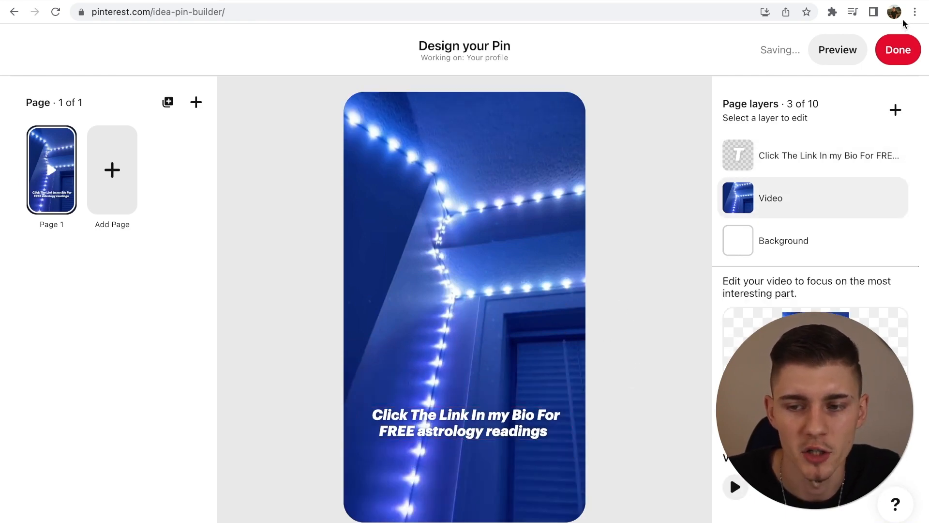
Finish the Pin design, publish the Idea Pin, and pause its video on the published page.
click(898, 48)
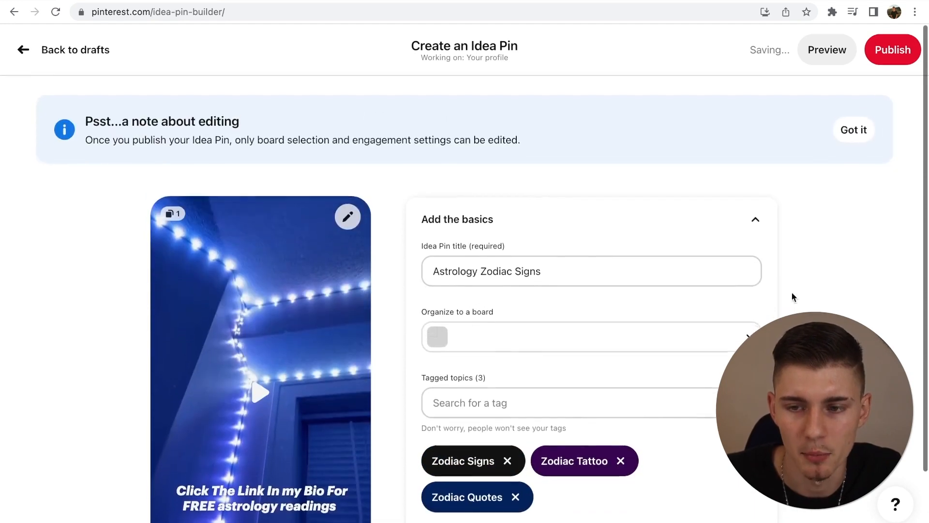
click(893, 50)
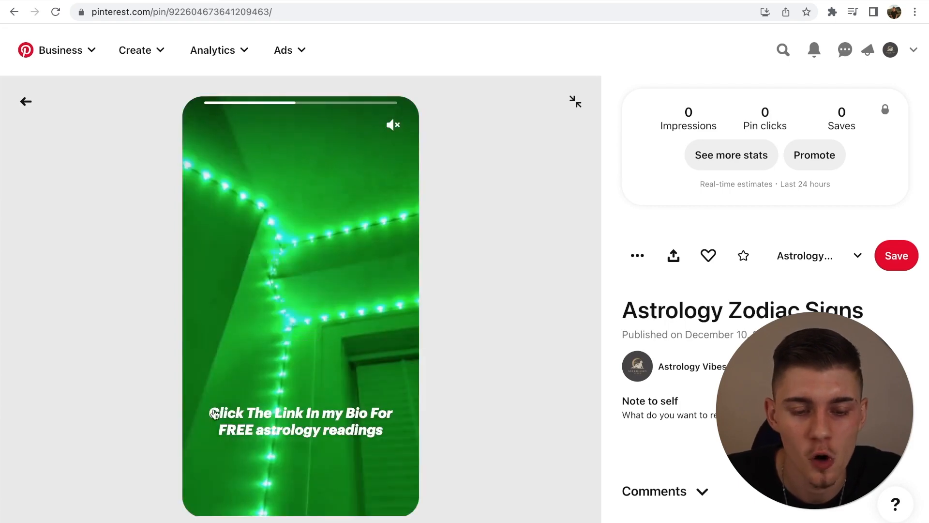
click(388, 319)
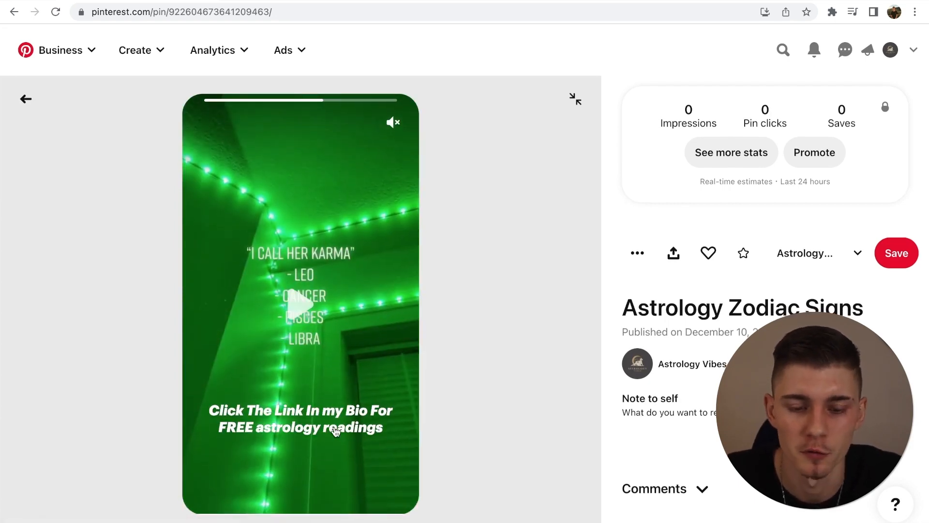
Copy the creator's account name from the TikTok profile and post a comment on the published Pin thanking that account for the video.
scroll(480, 411, down, 3)
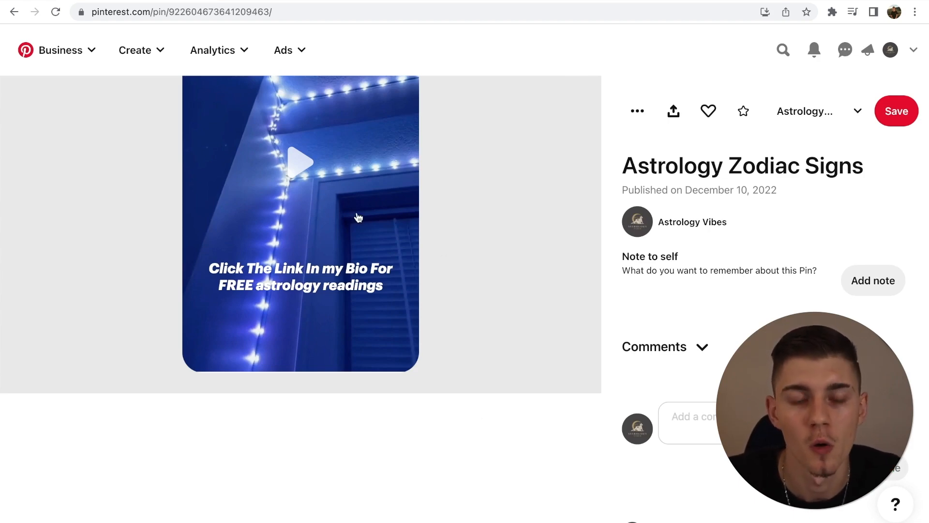
click(298, 1)
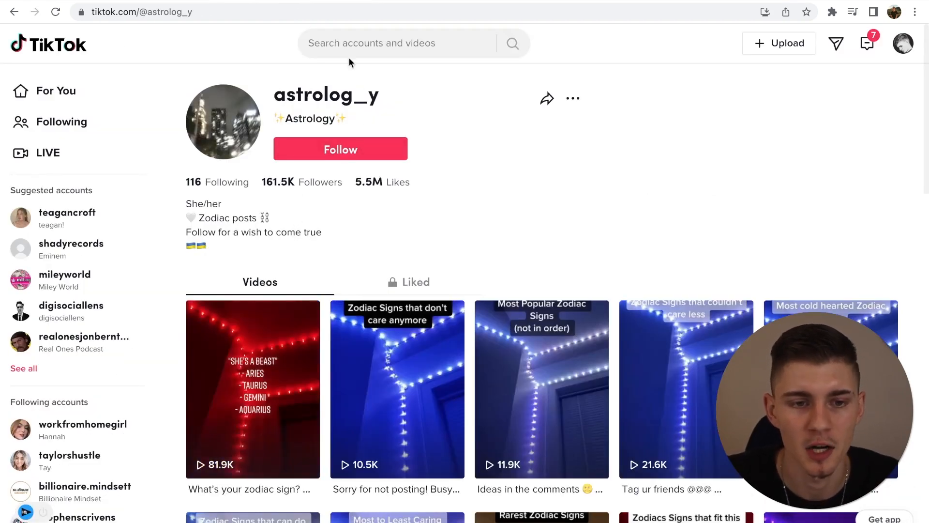
drag(385, 97, 279, 100)
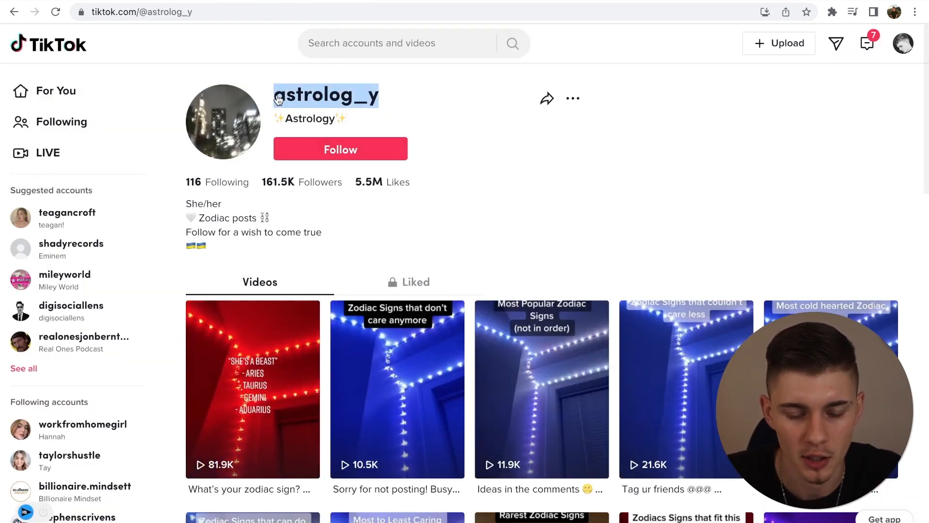
click(180, 1)
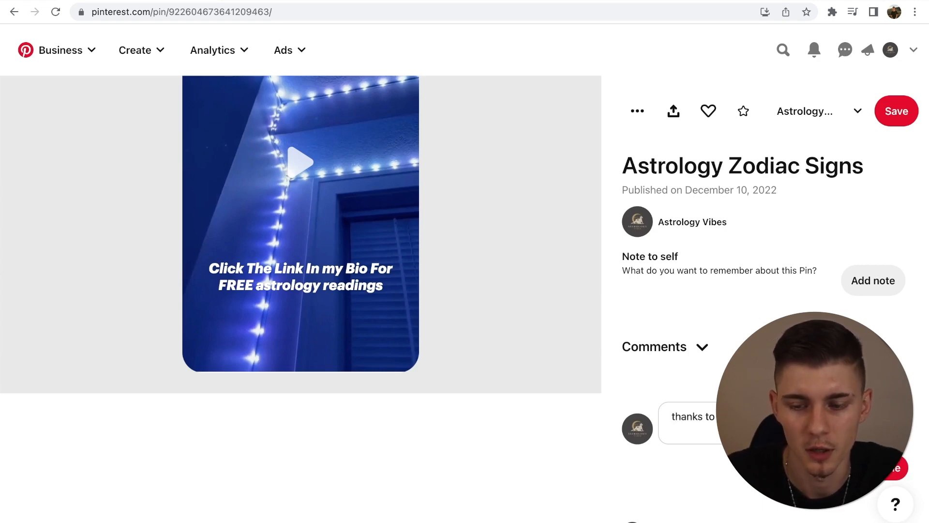
click(884, 468)
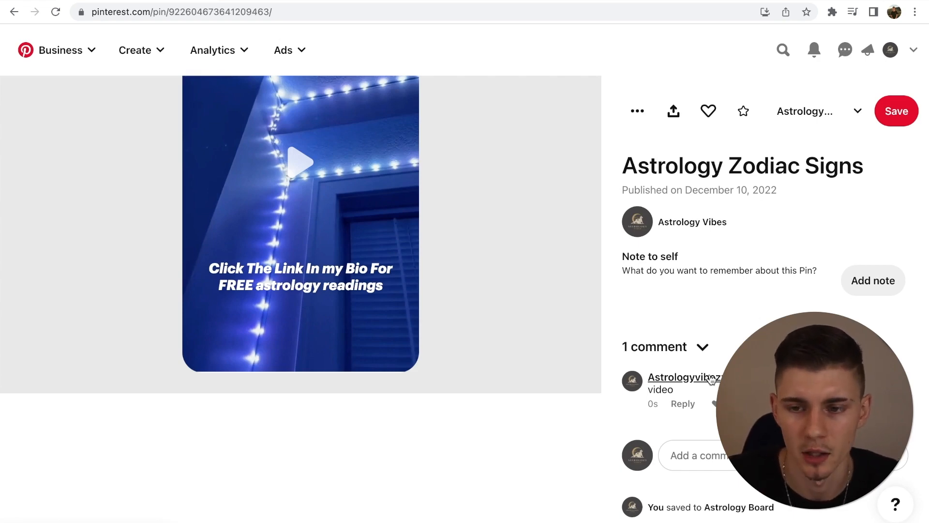
Open the Pinterest profile and view the new Idea Pin among the created Pins.
click(891, 50)
scroll(745, 266, down, 7)
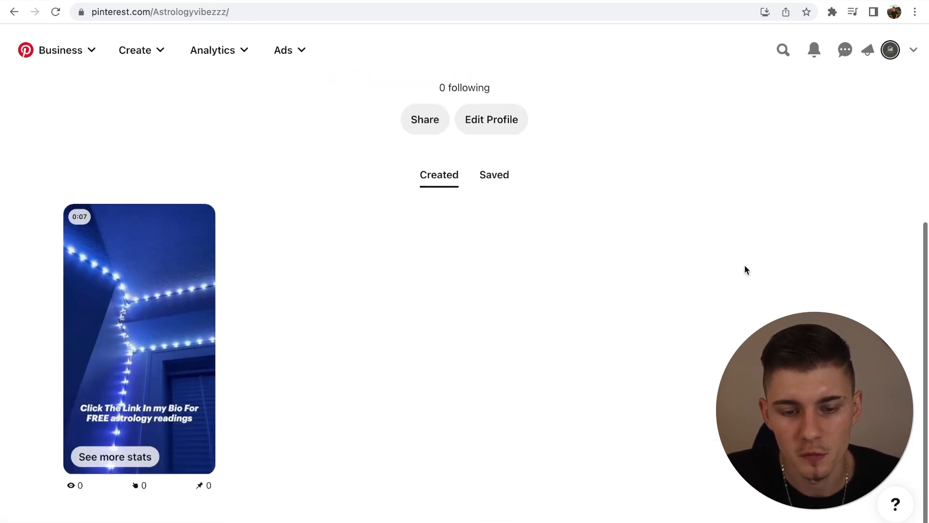
scroll(744, 266, up, 1)
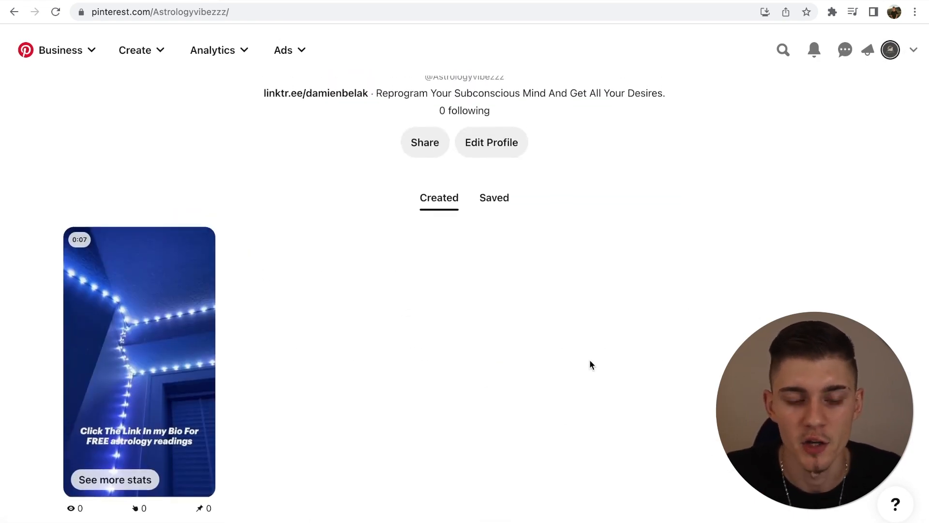